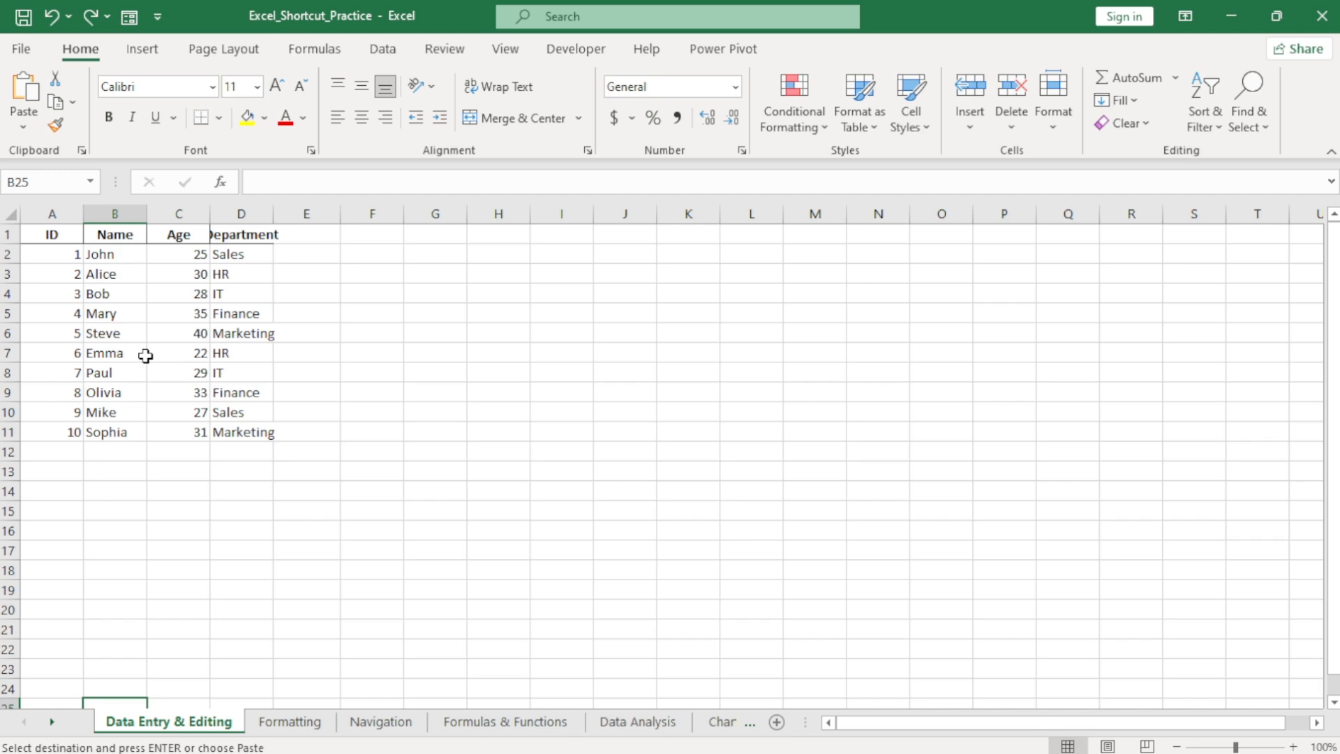
# Enter a new person's first name in B12, the first empty cell below the Name column
pyautogui.click(145, 355)
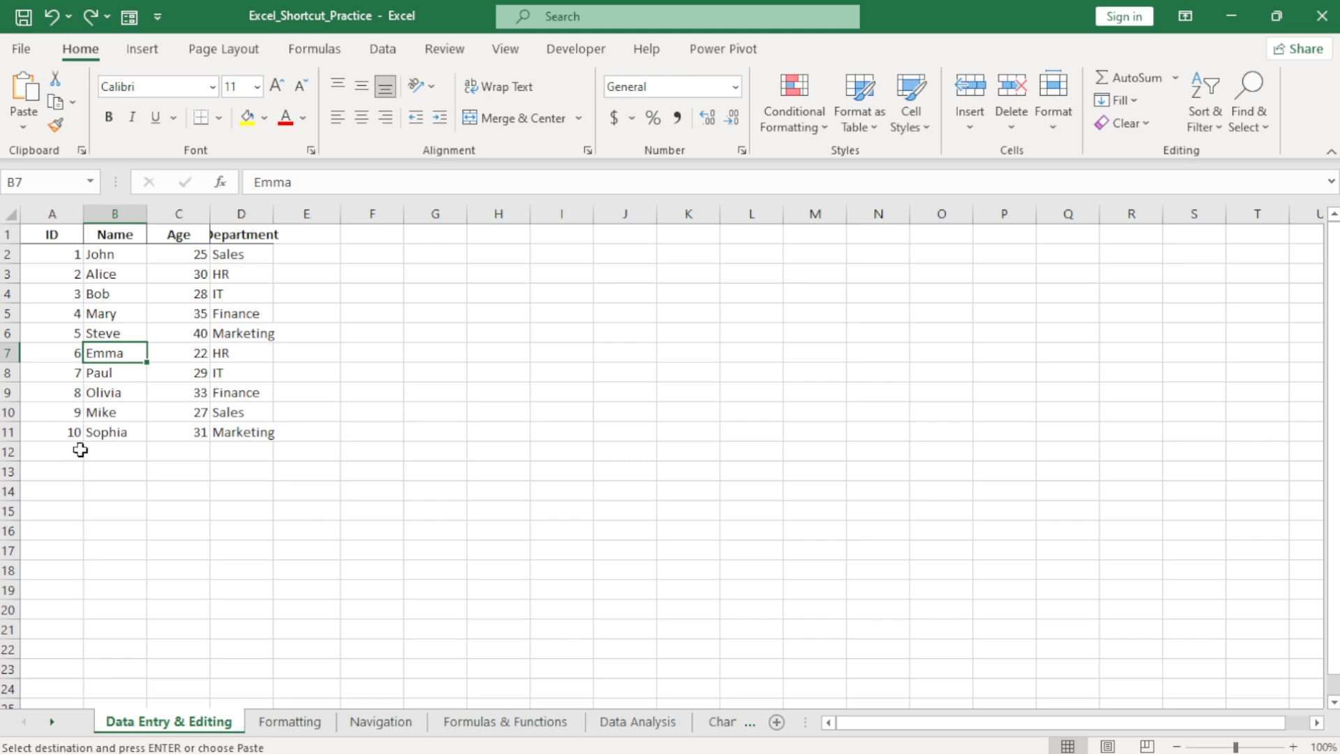
pyautogui.click(117, 447)
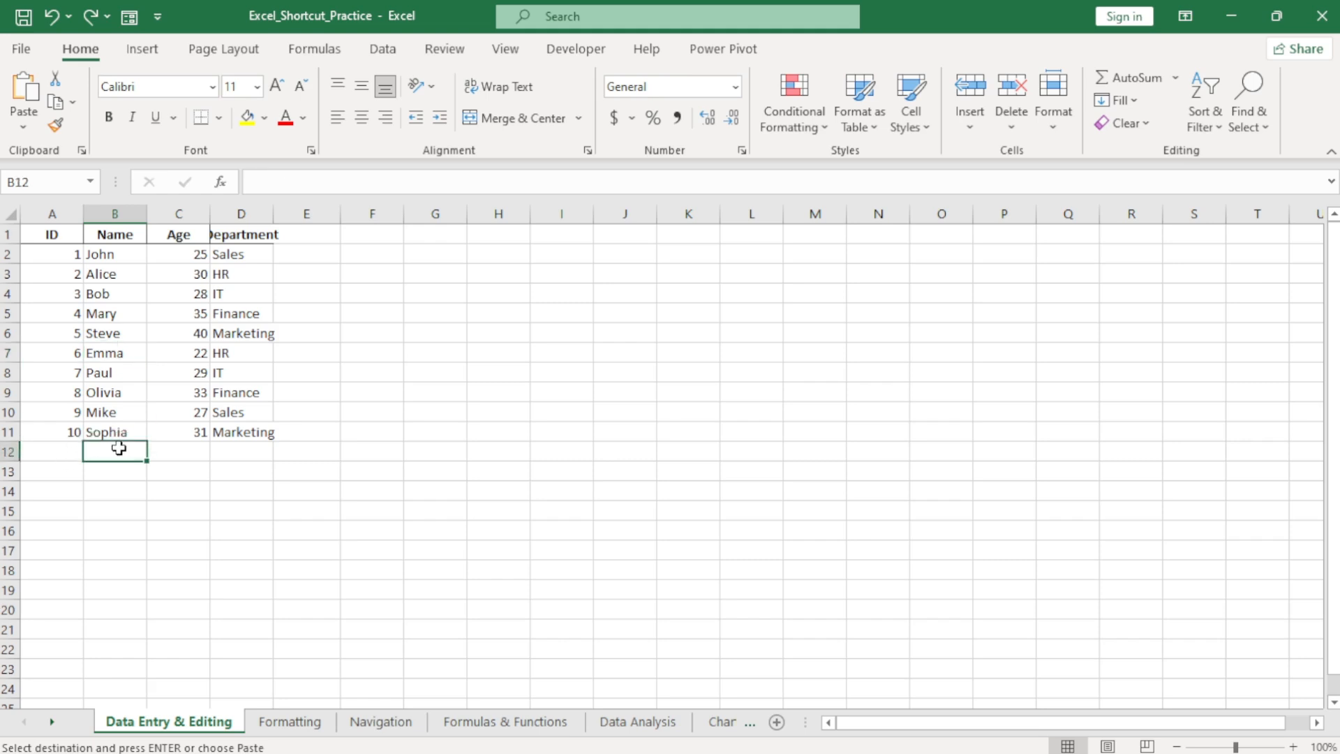
pyautogui.write('daviud')
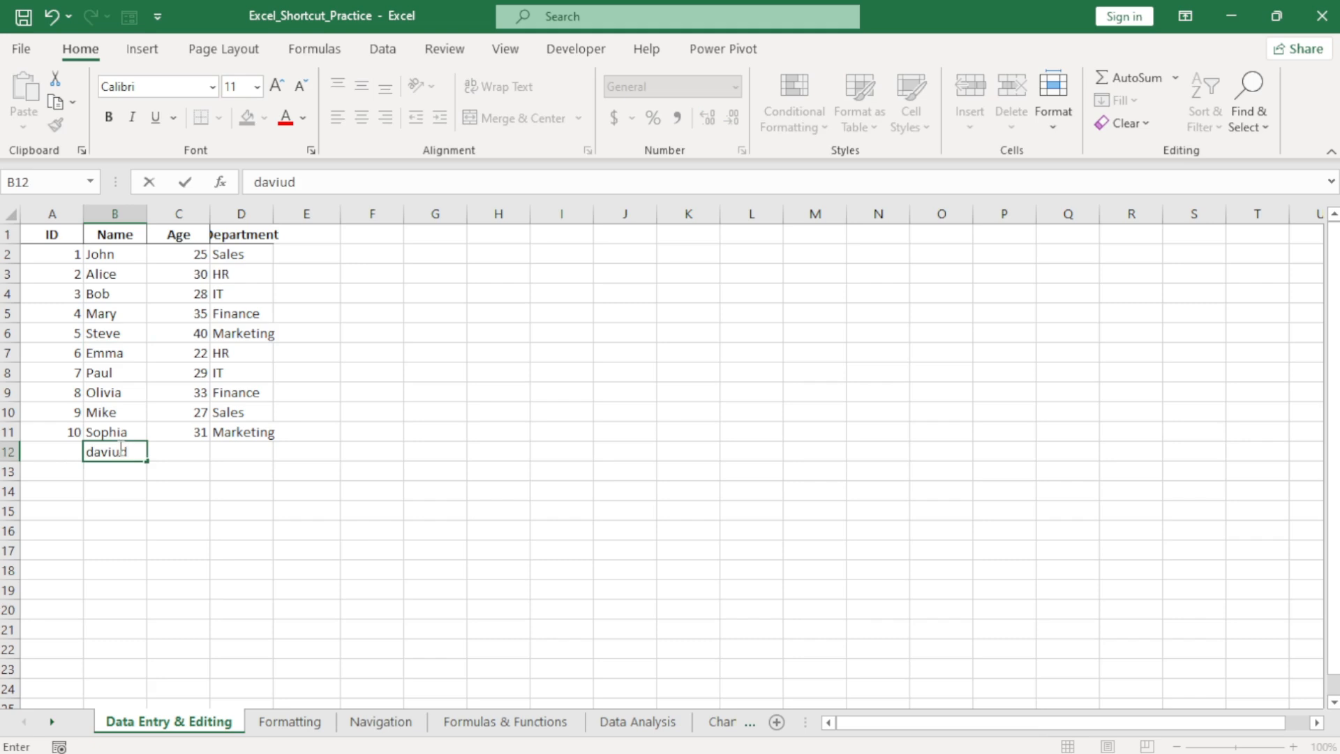
pyautogui.press('BackSpace')
pyautogui.press('BackSpace')
pyautogui.press('BackSpace')
pyautogui.write('d')
pyautogui.press('Return')
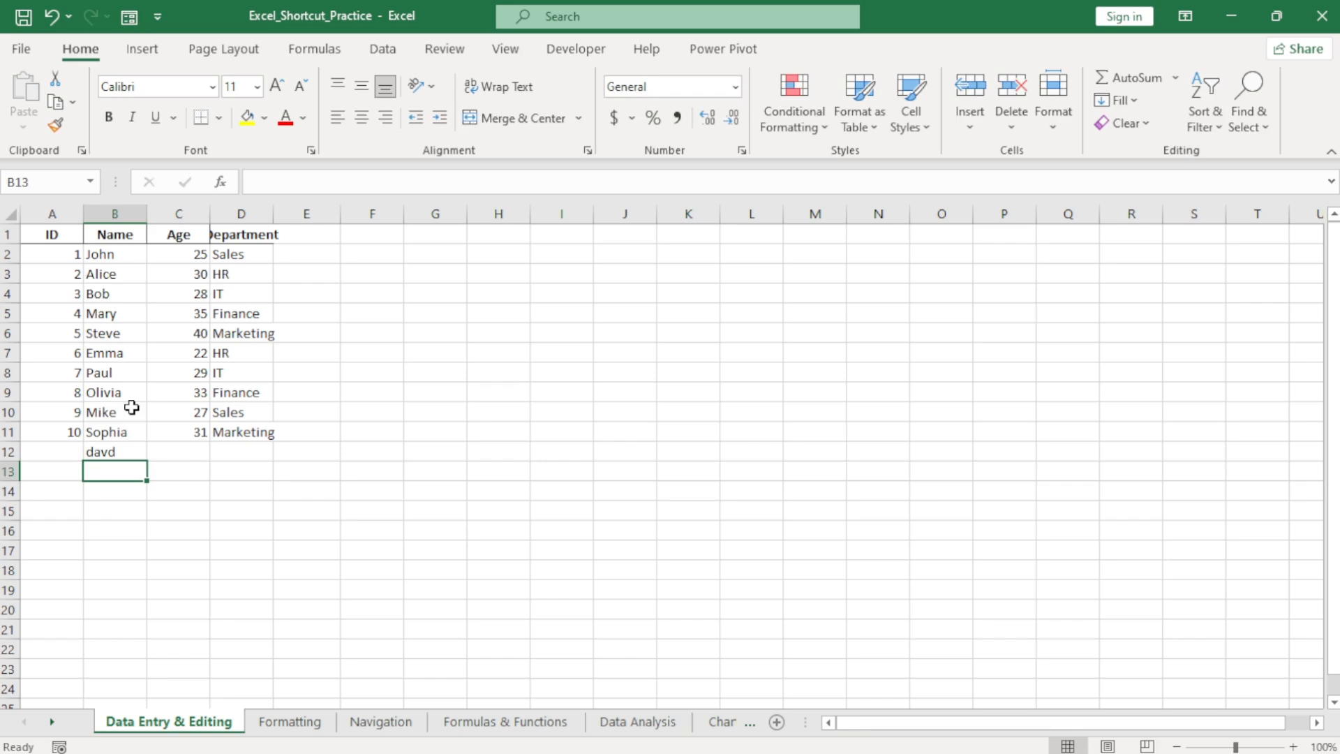
# Enter 34 as the age for the new row in cell C12
pyautogui.click(122, 450)
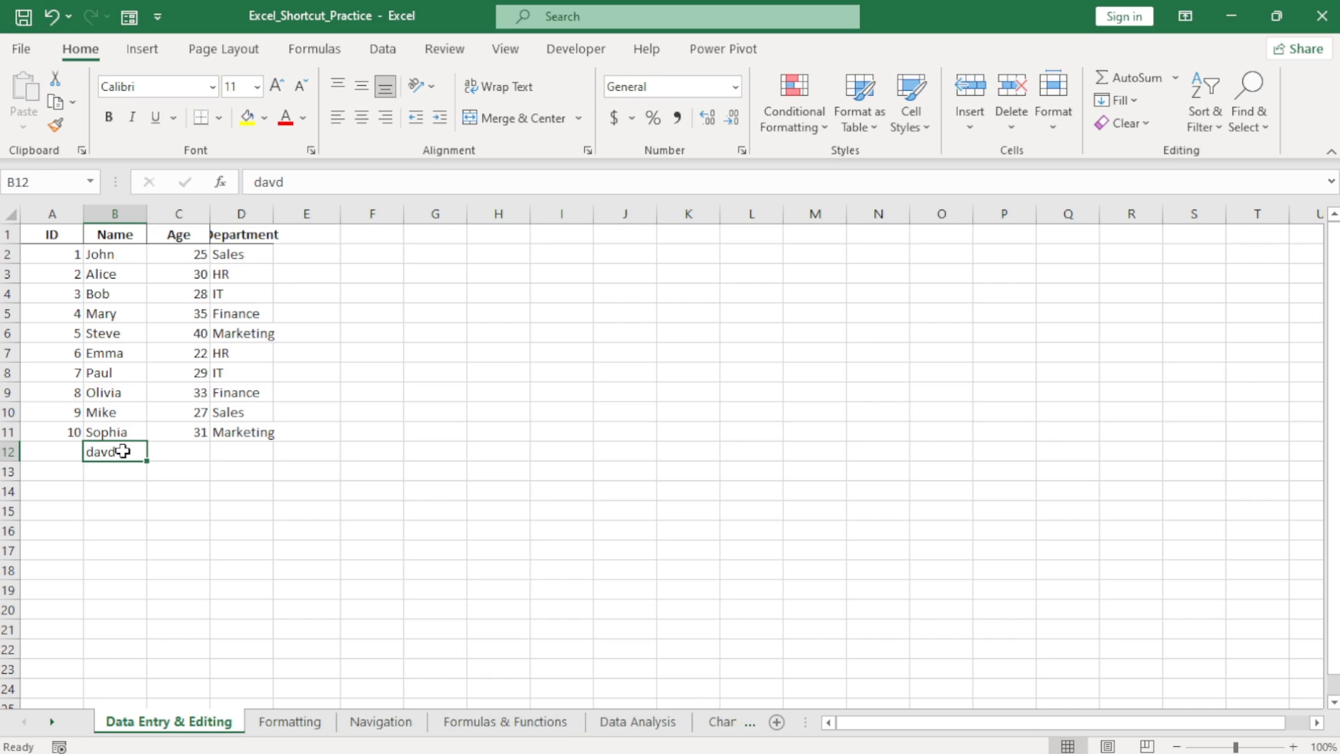
pyautogui.press('Tab')
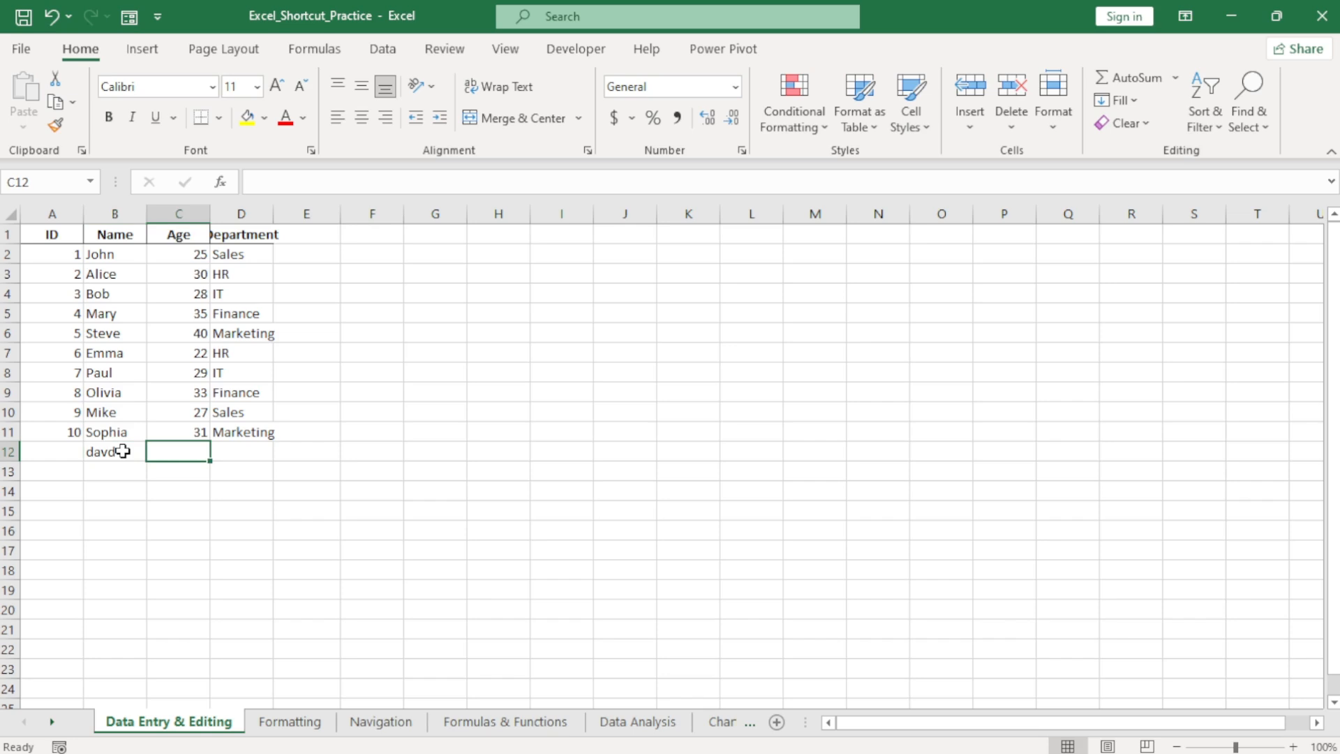
pyautogui.write('34')
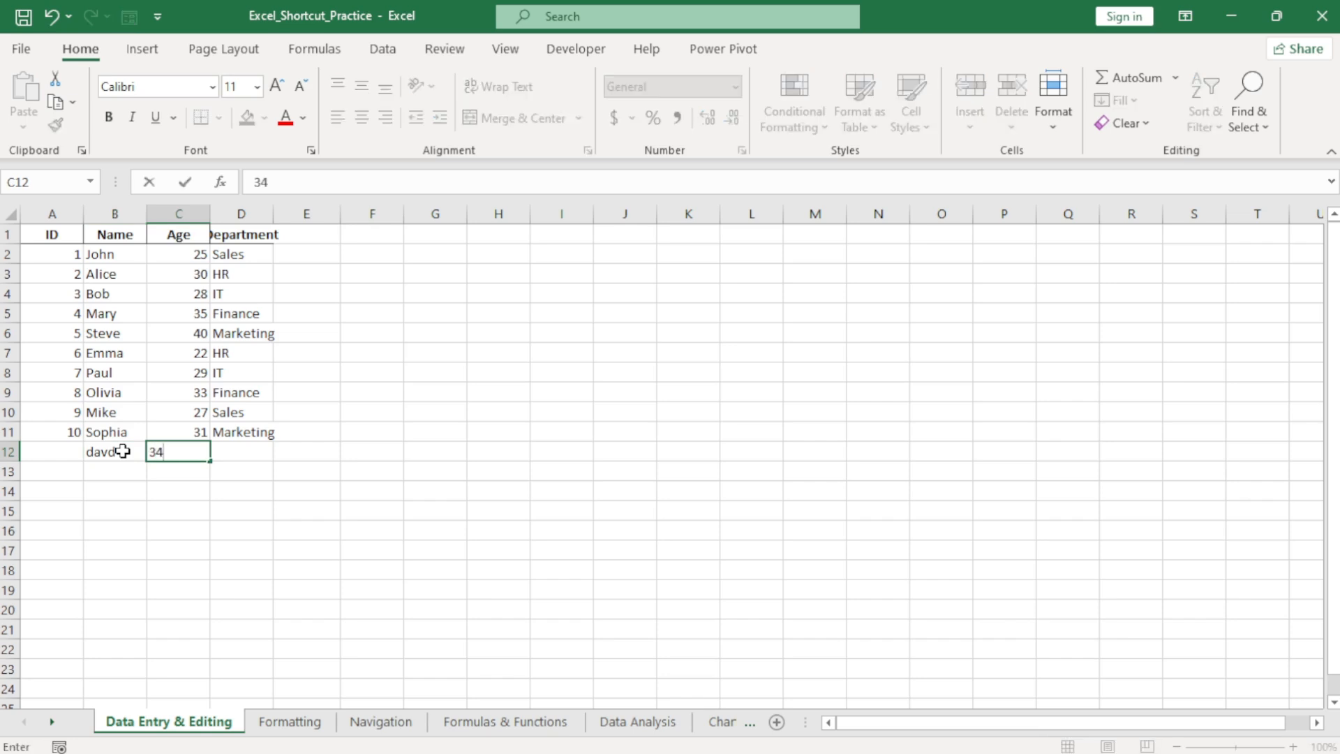
pyautogui.press('Tab')
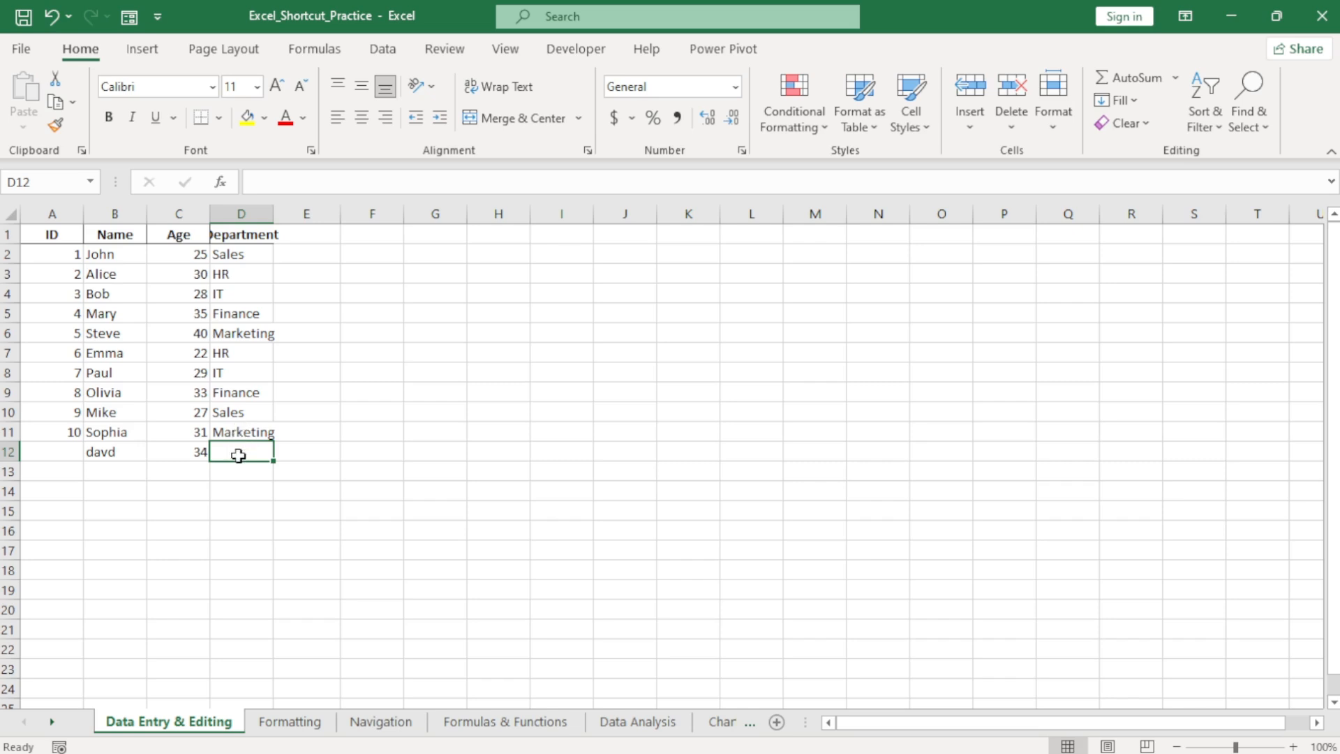
# Fill D12 down from the department above, and fill E12 with the value of the cell before it
pyautogui.hotkey('ctrl', 'd')
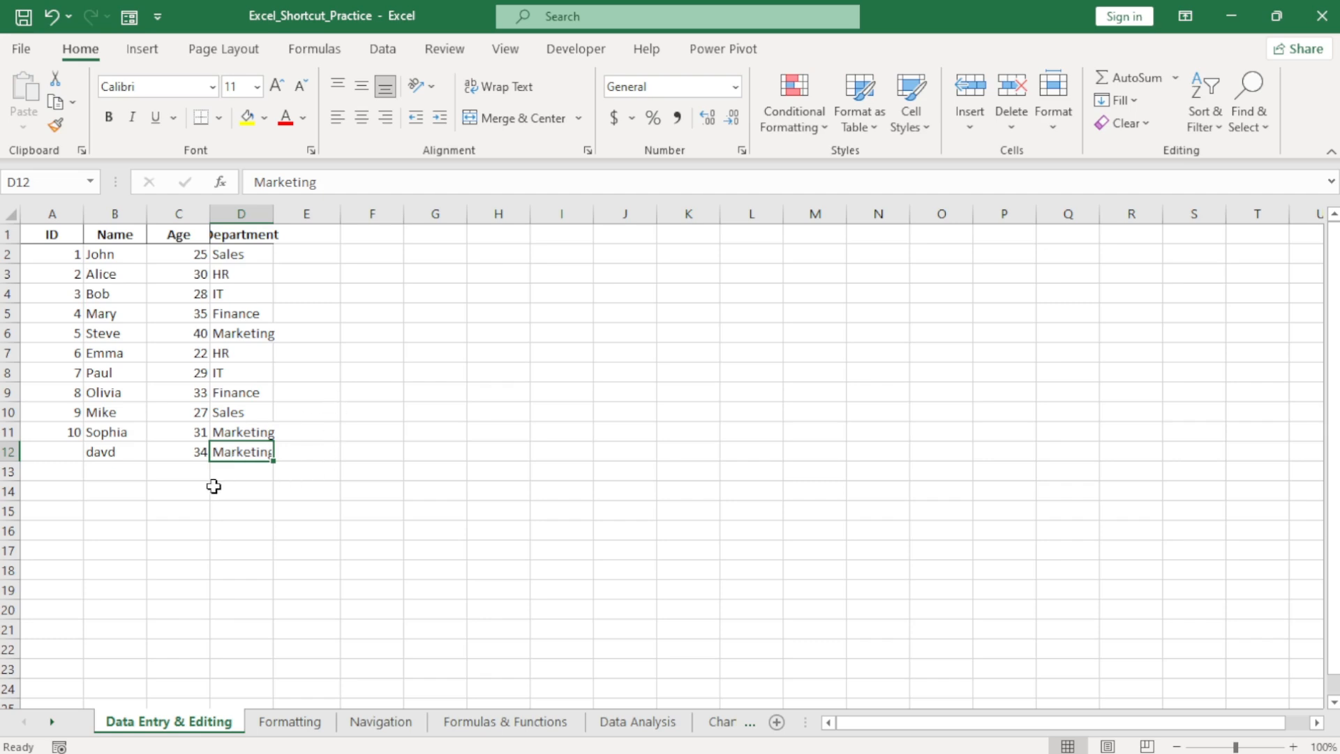
pyautogui.click(317, 454)
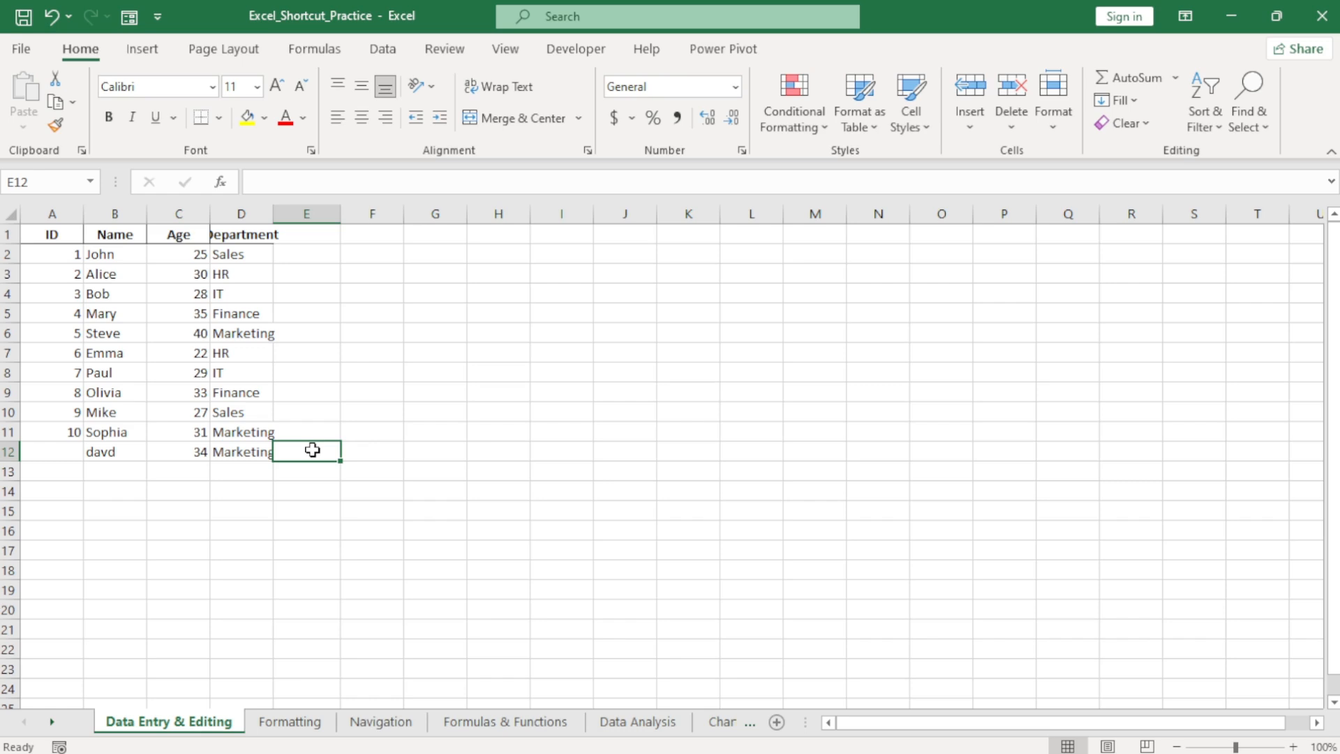
pyautogui.hotkey('ctrl', 'r')
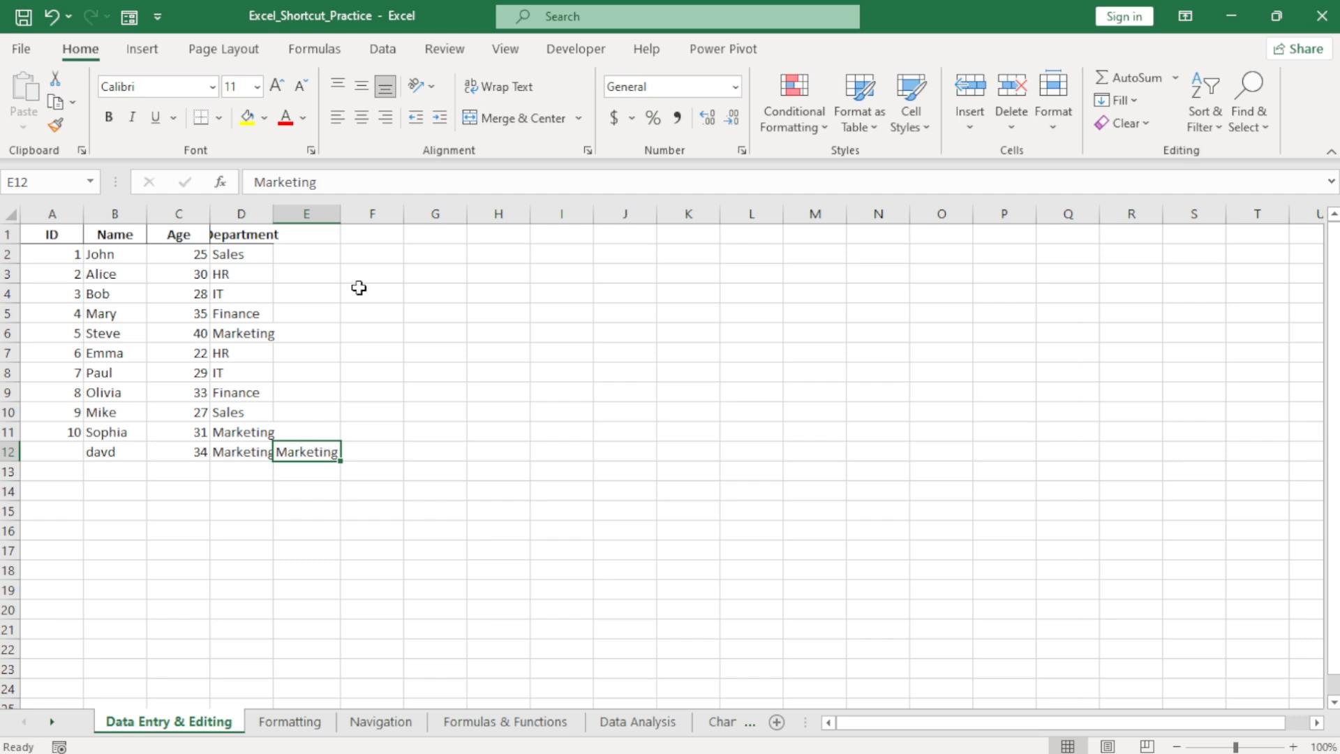
# Insert the current date in E2 and the current time in F2, beside the first data row
pyautogui.click(320, 254)
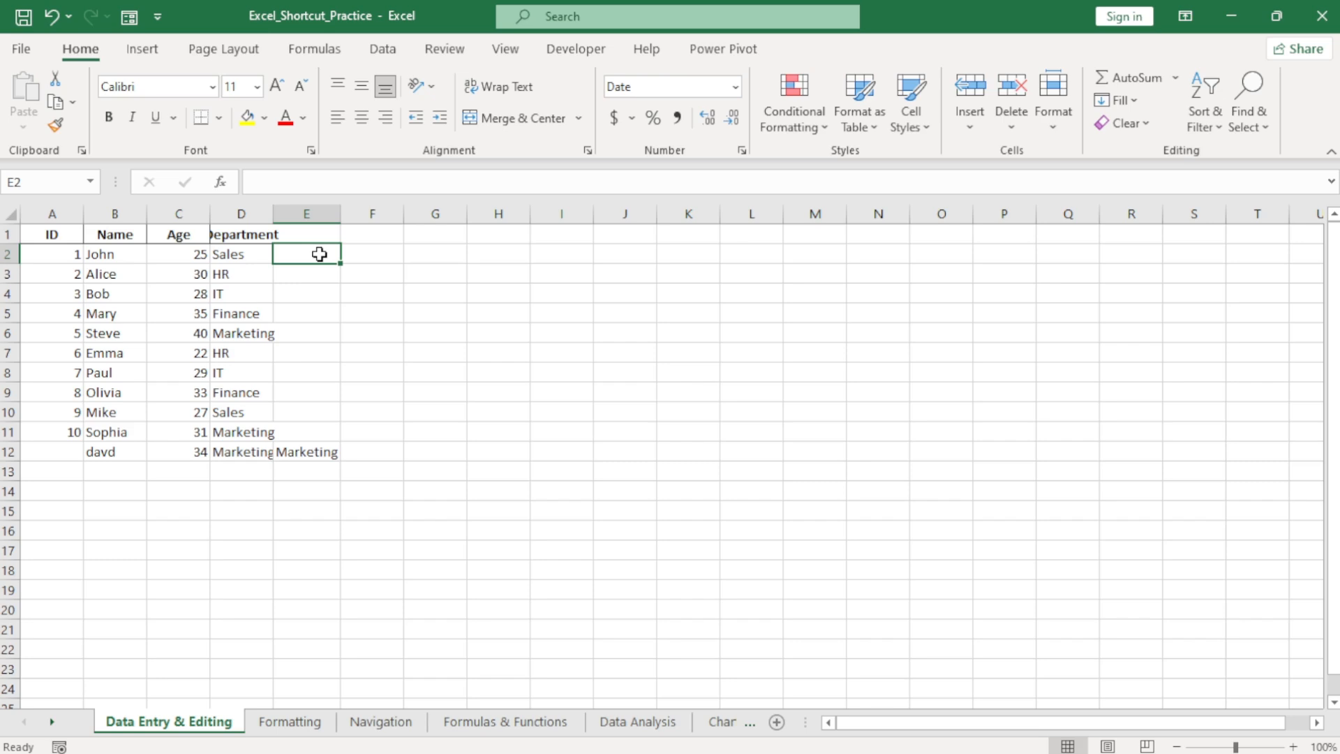
pyautogui.hotkey('ctrl', ';')
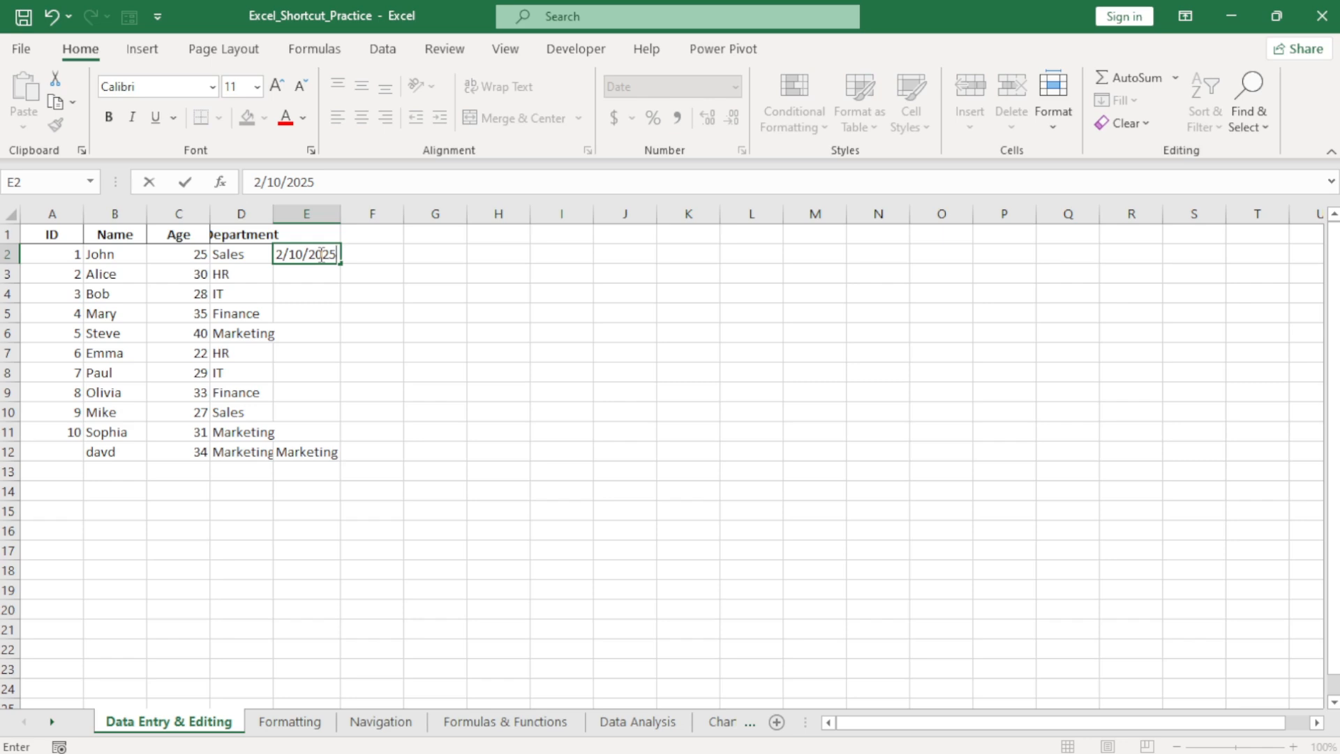
pyautogui.press('Tab')
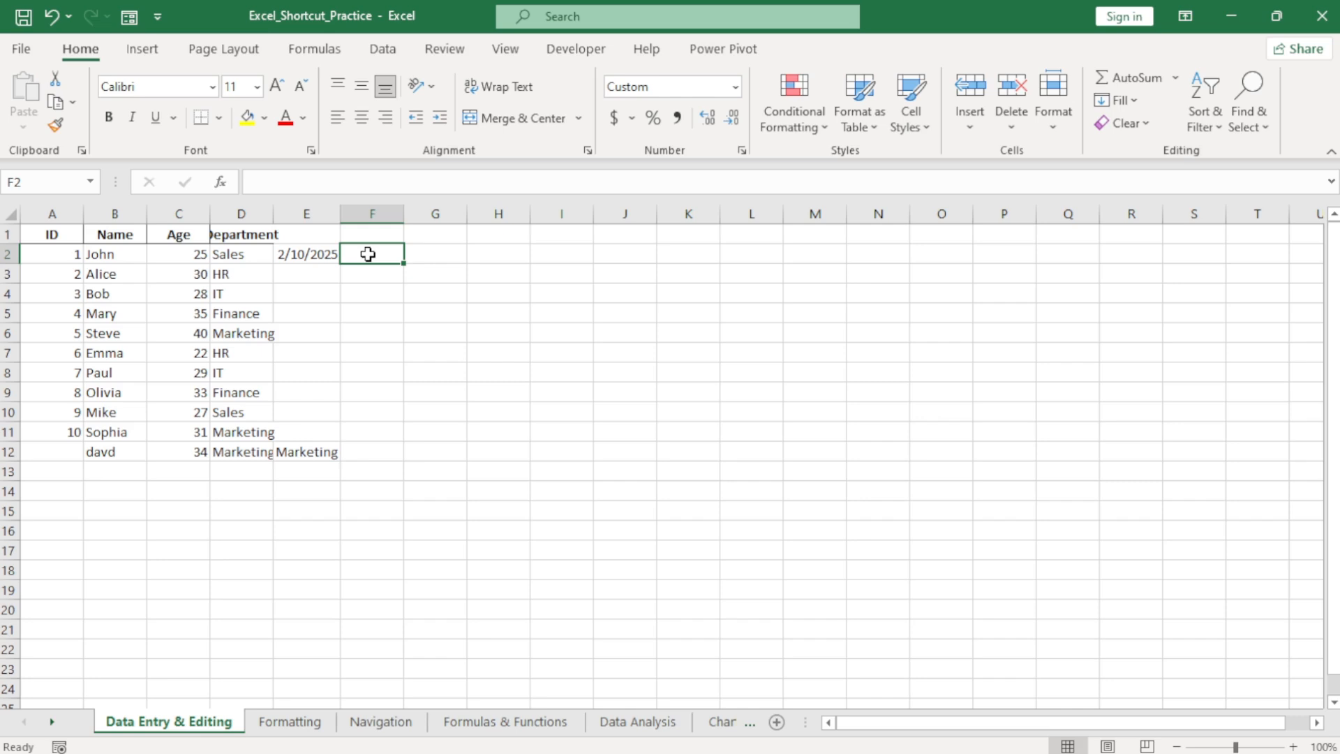
pyautogui.press('F2')
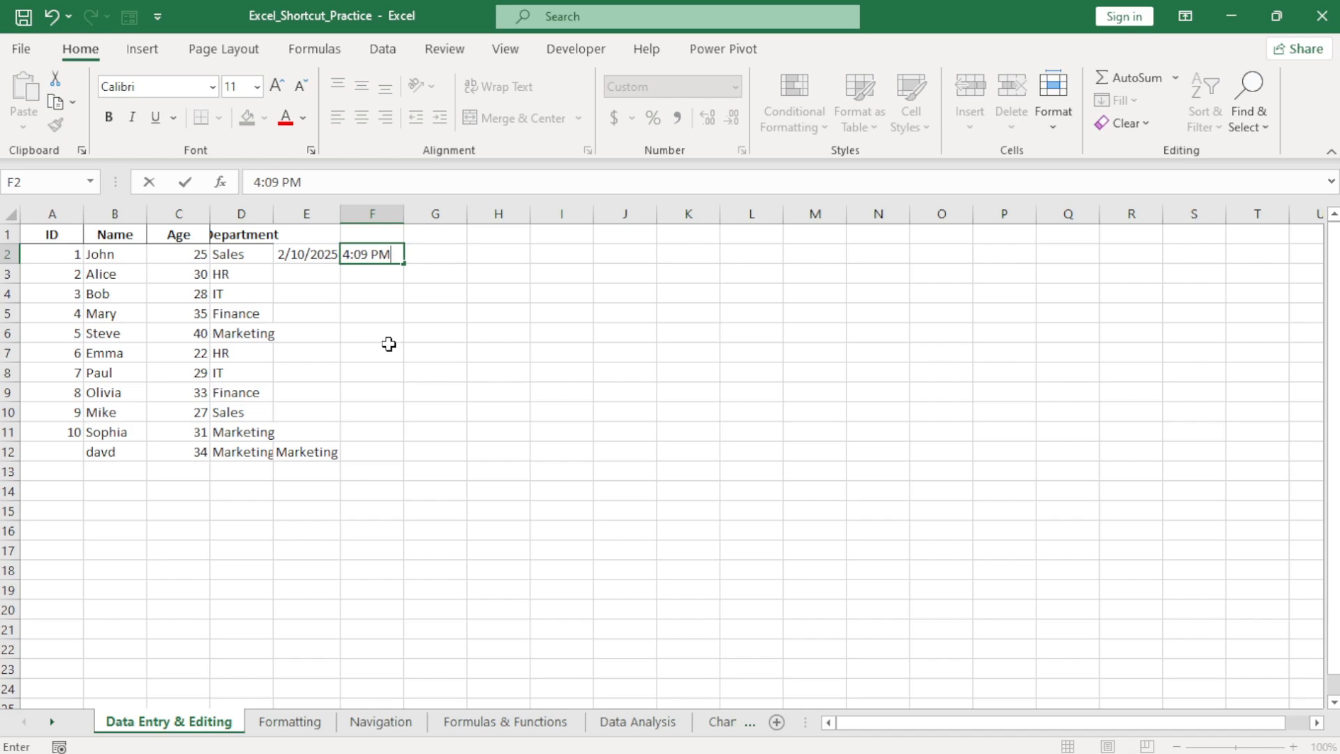
pyautogui.press('Return')
pyautogui.press('Down')
pyautogui.press('Down')
pyautogui.press('Down')
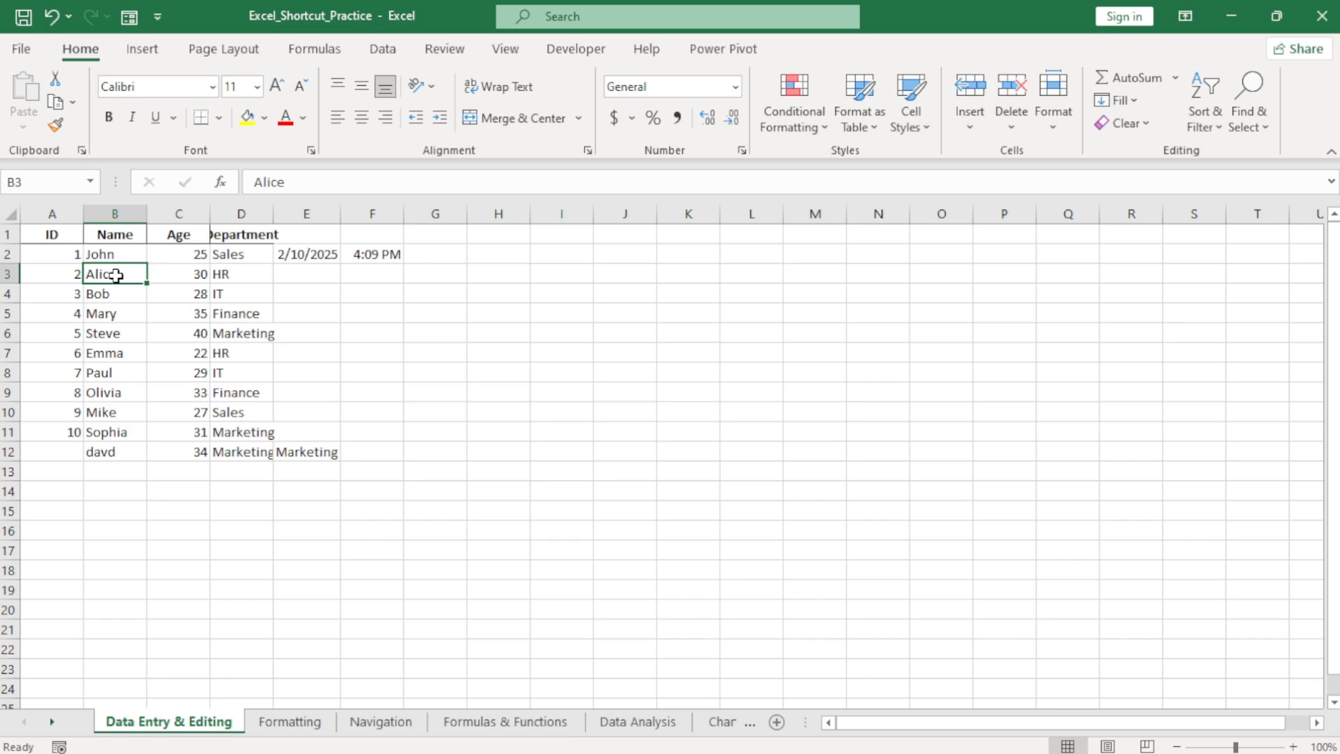
# Edit the first person's name in B2 in place, keeping its initial letter and replacing the rest
pyautogui.click(117, 254)
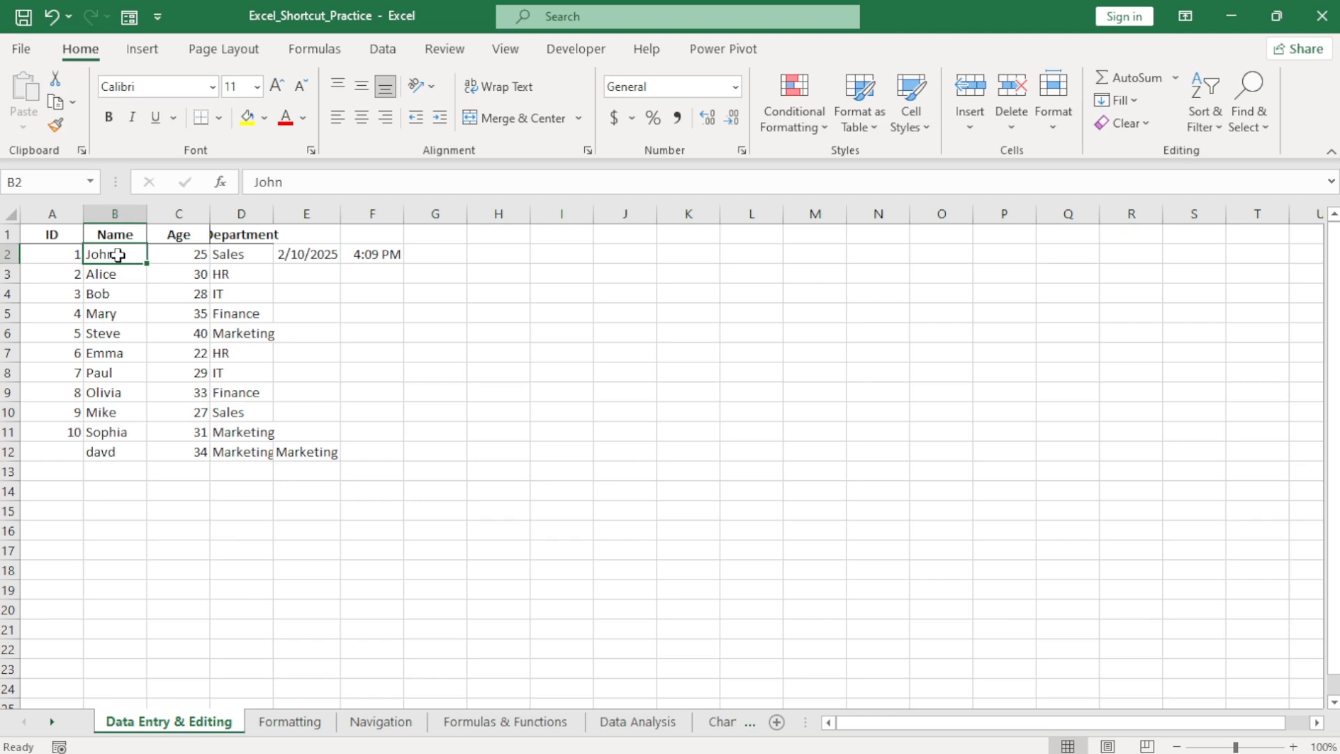
pyautogui.press('F2')
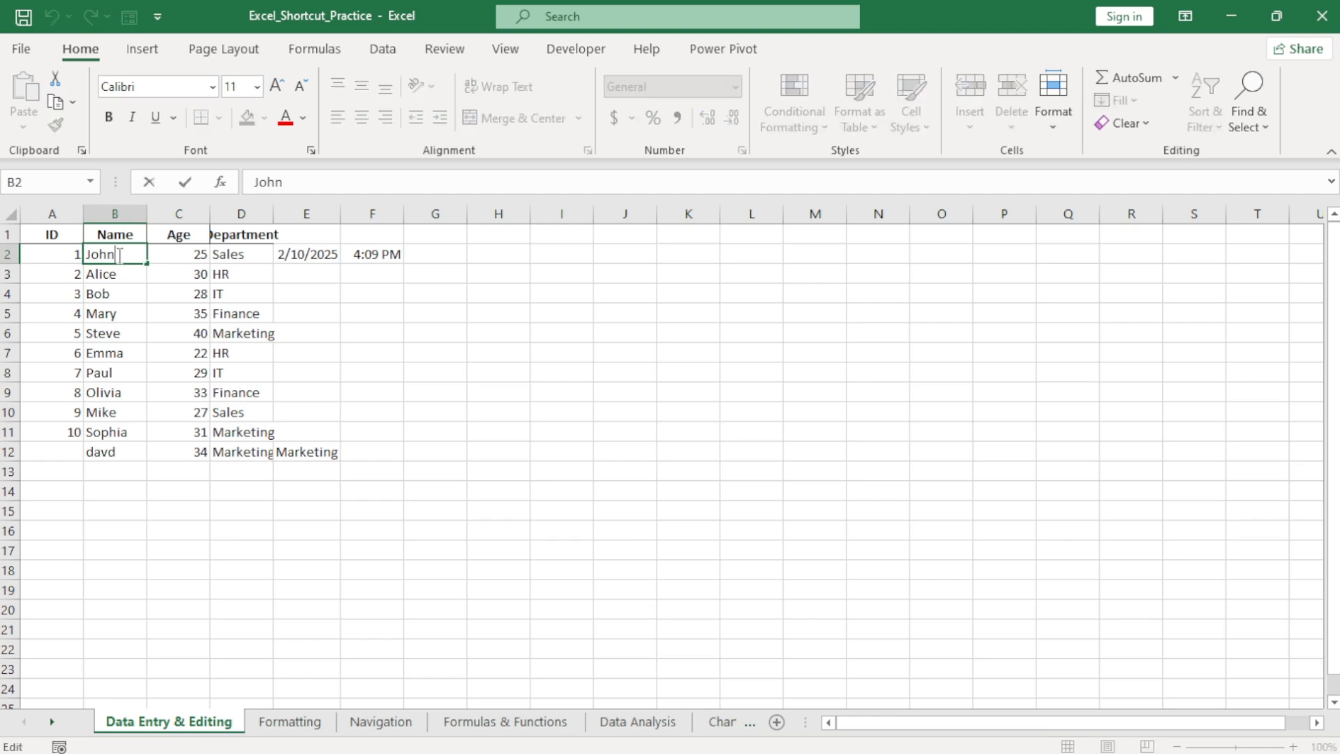
pyautogui.press('BackSpace')
pyautogui.press('BackSpace')
pyautogui.press('BackSpace')
pyautogui.write('ames')
pyautogui.click(131, 286)
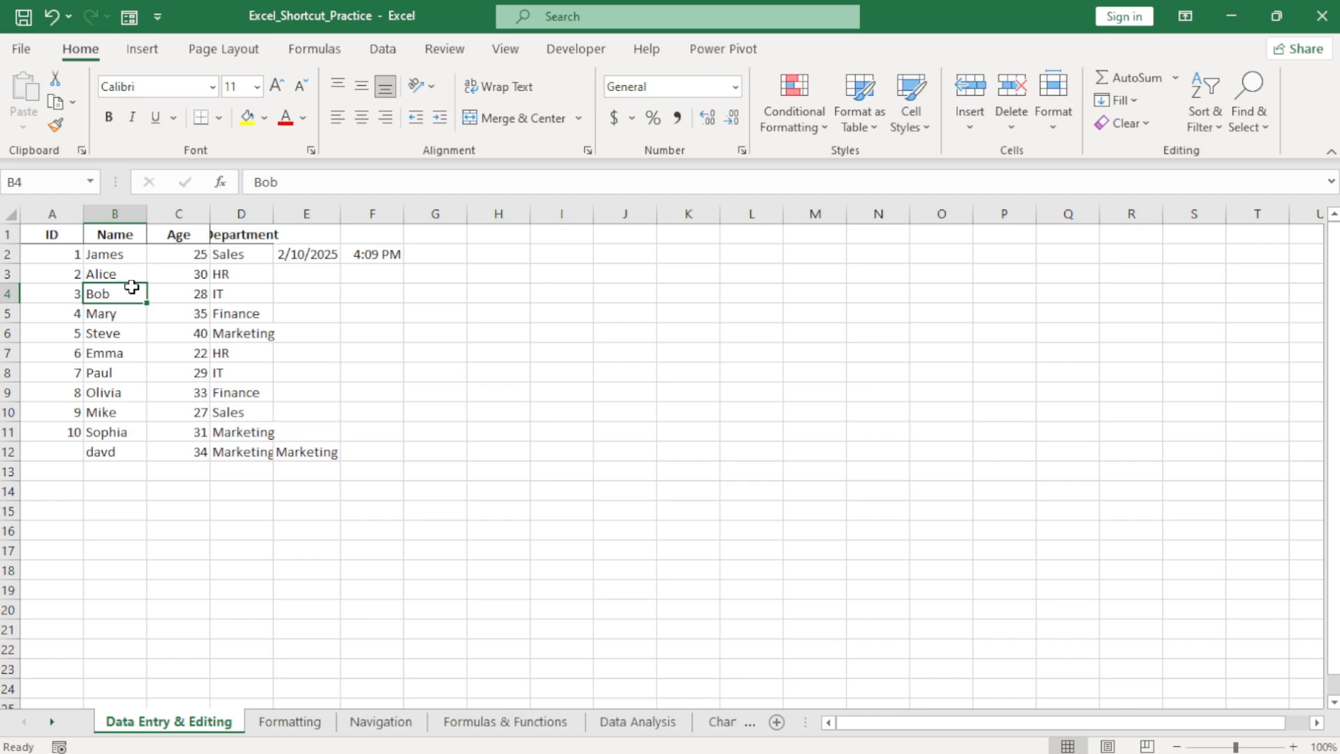
# Clear the Name header in B1 and replace it with "Full Nmaes"
pyautogui.click(123, 234)
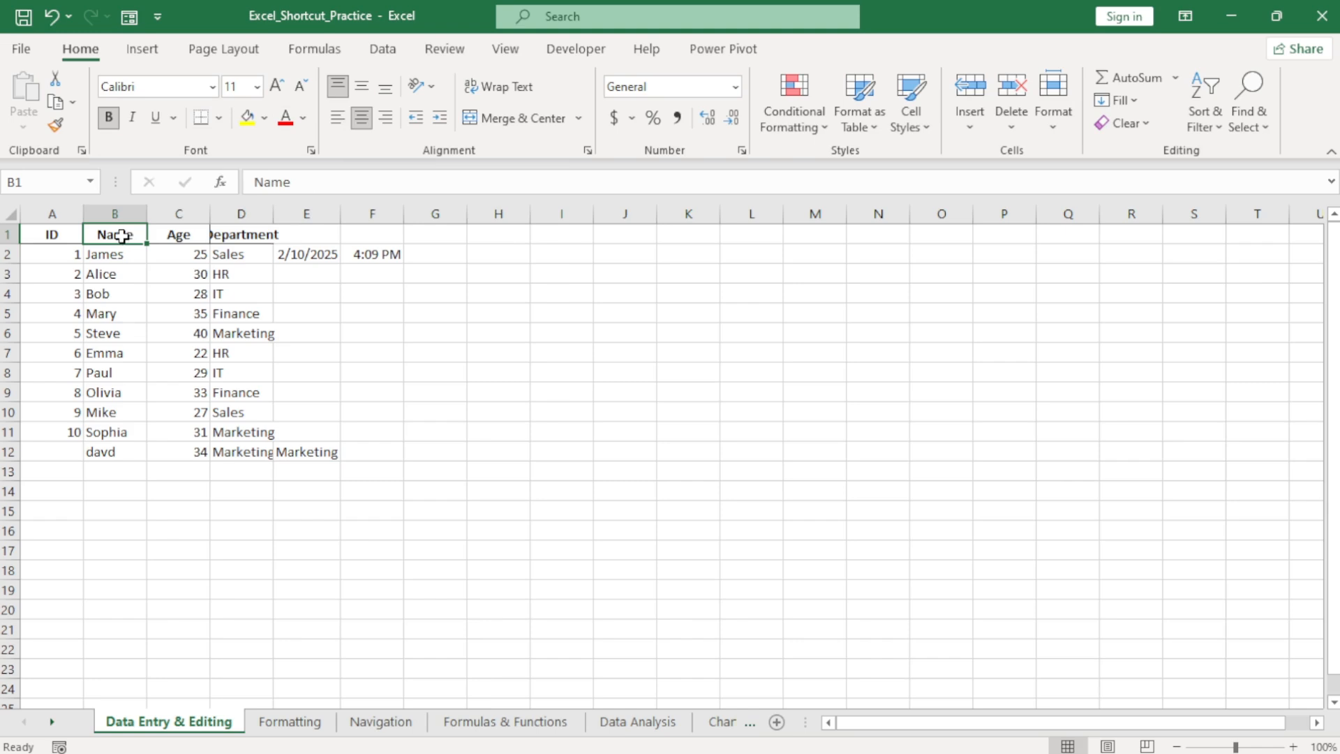
pyautogui.press('Delete')
pyautogui.write('fu')
pyautogui.press('BackSpace')
pyautogui.press('BackSpace')
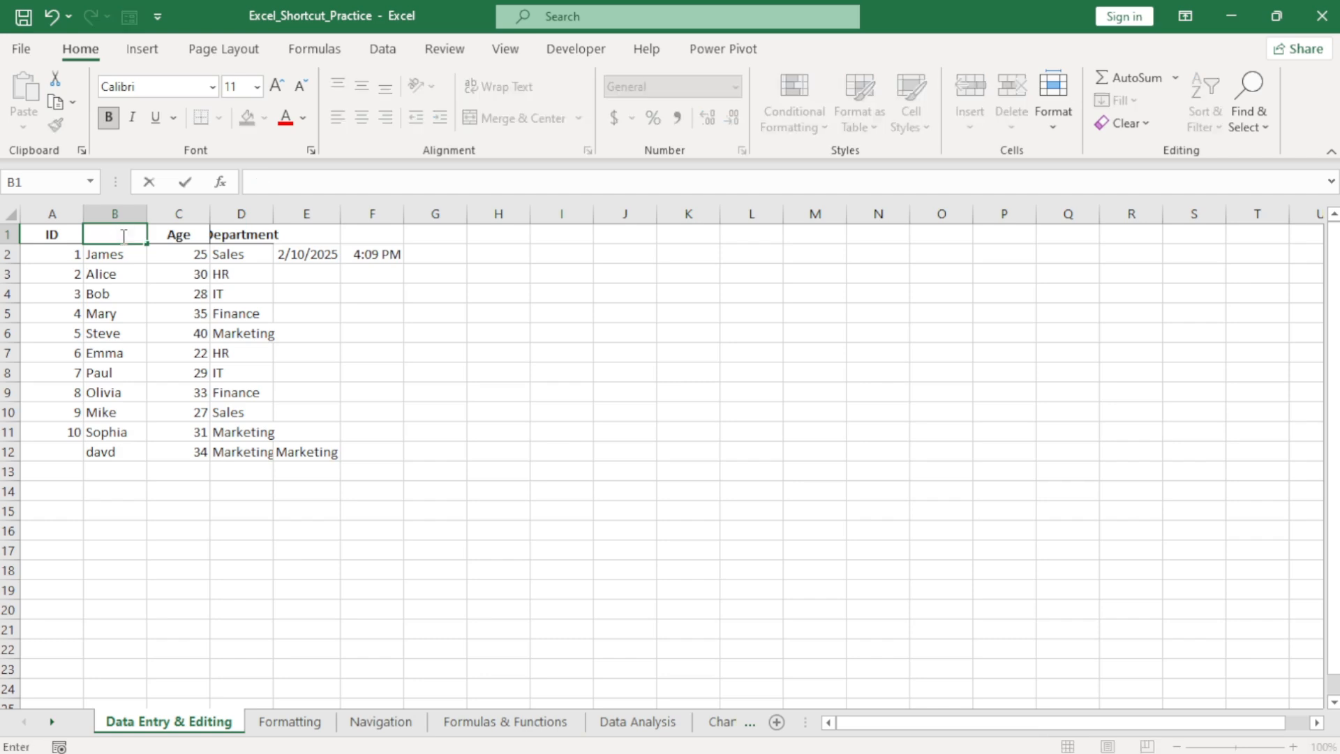
pyautogui.write('Full Nmaes')
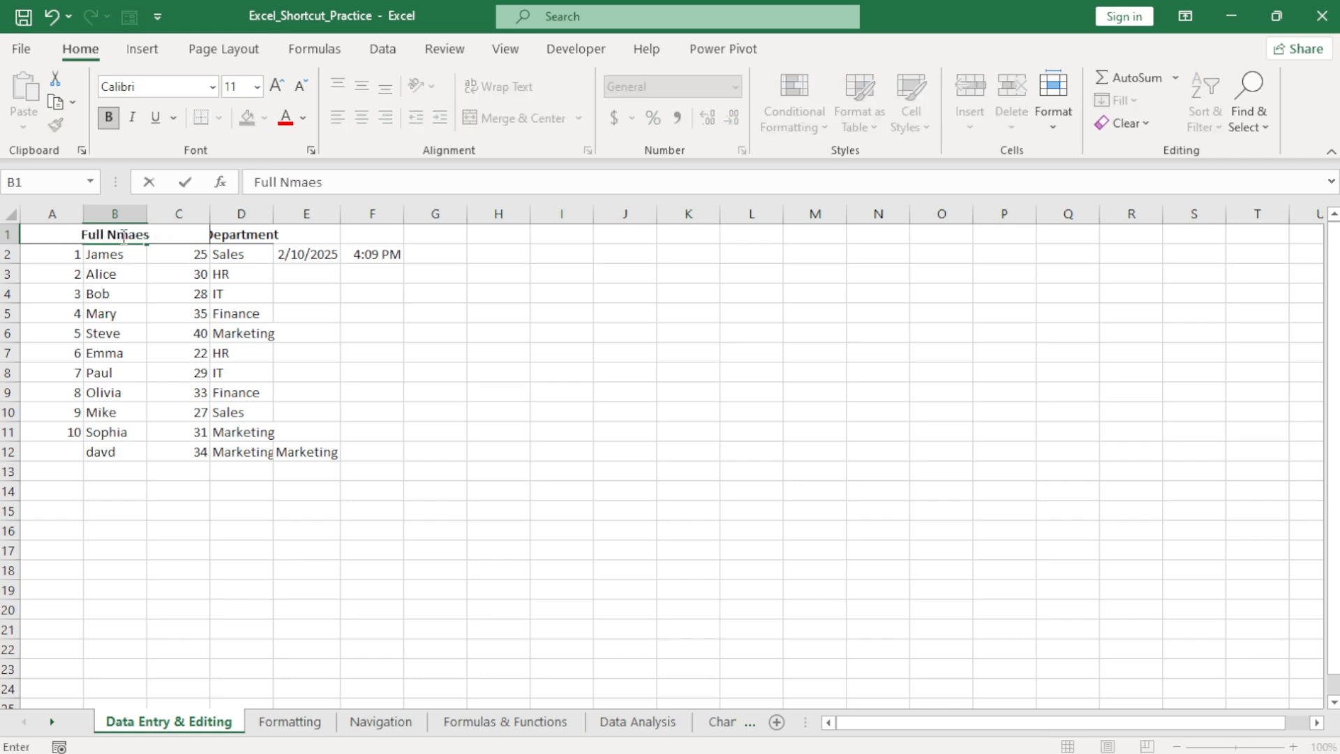
pyautogui.click(130, 276)
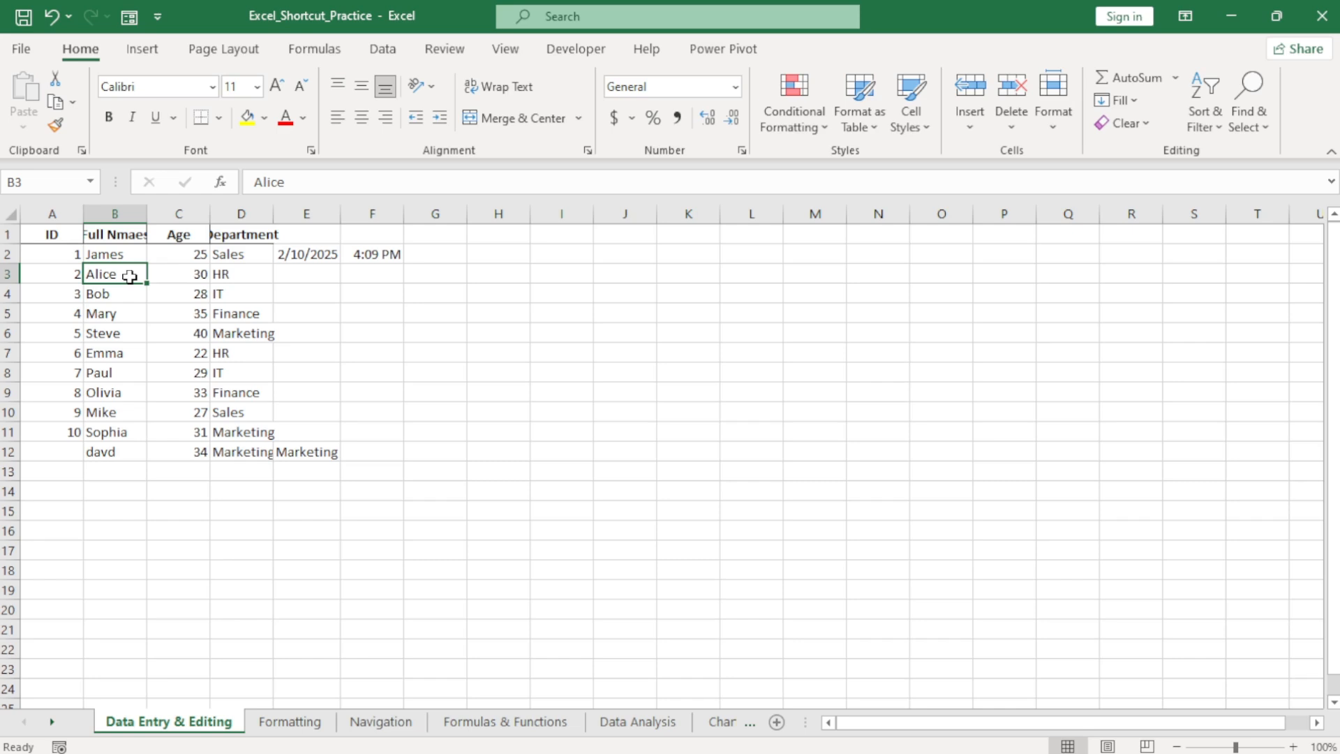
# Select the entire data range on the Data Entry & Editing sheet, then clear the selection
pyautogui.click(126, 235)
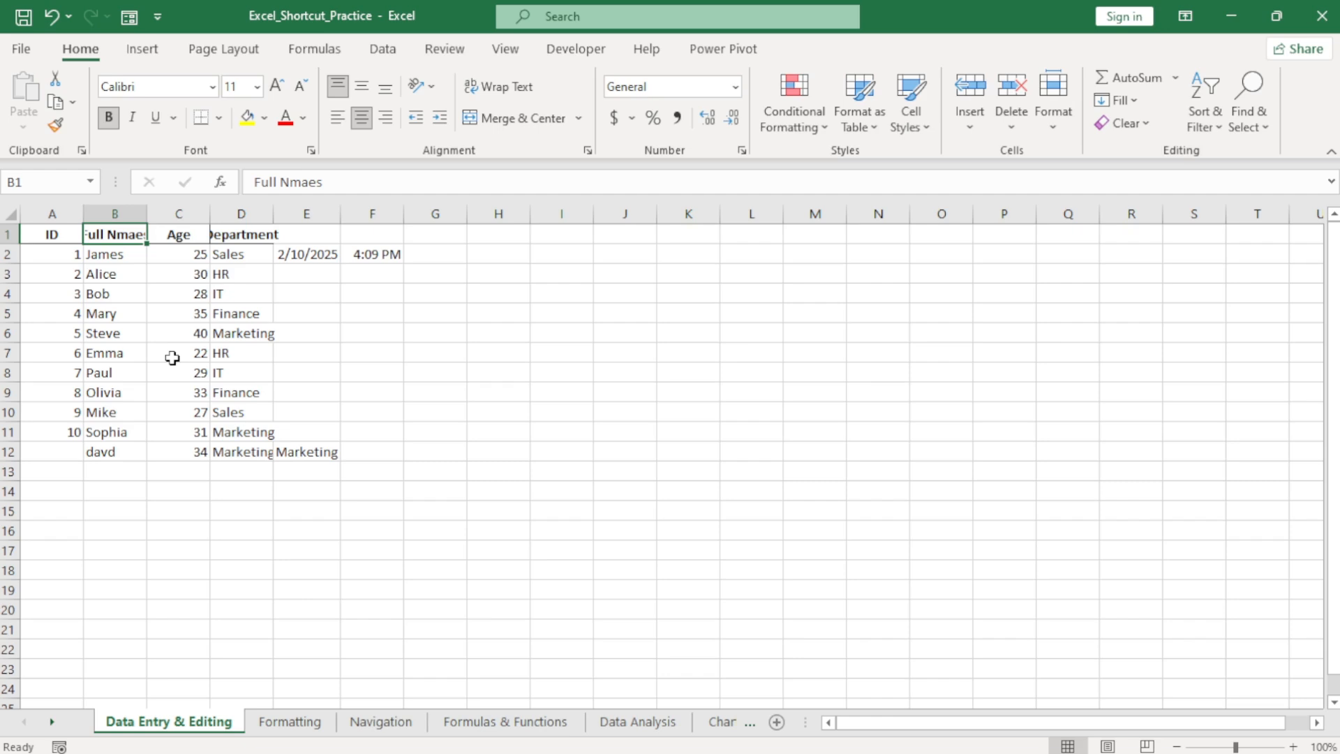
pyautogui.click(142, 309)
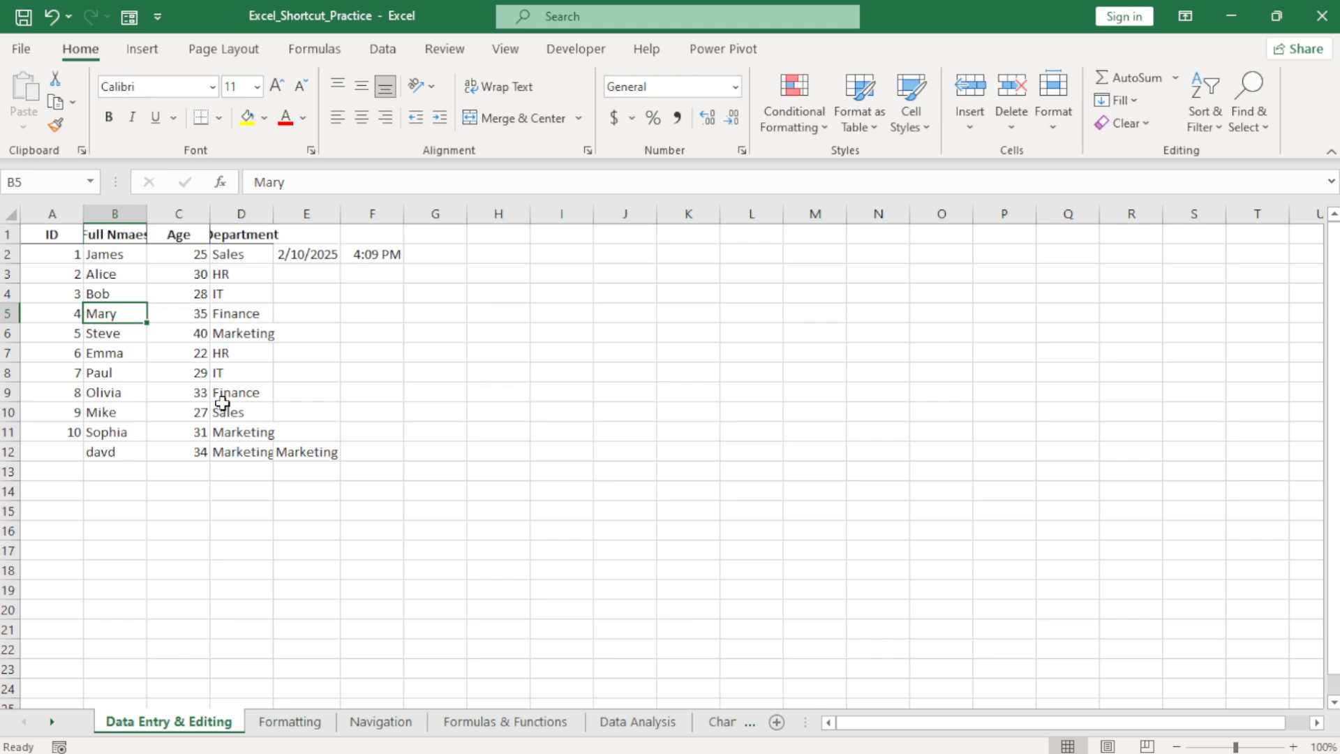
pyautogui.hotkey('ctrl', 'a')
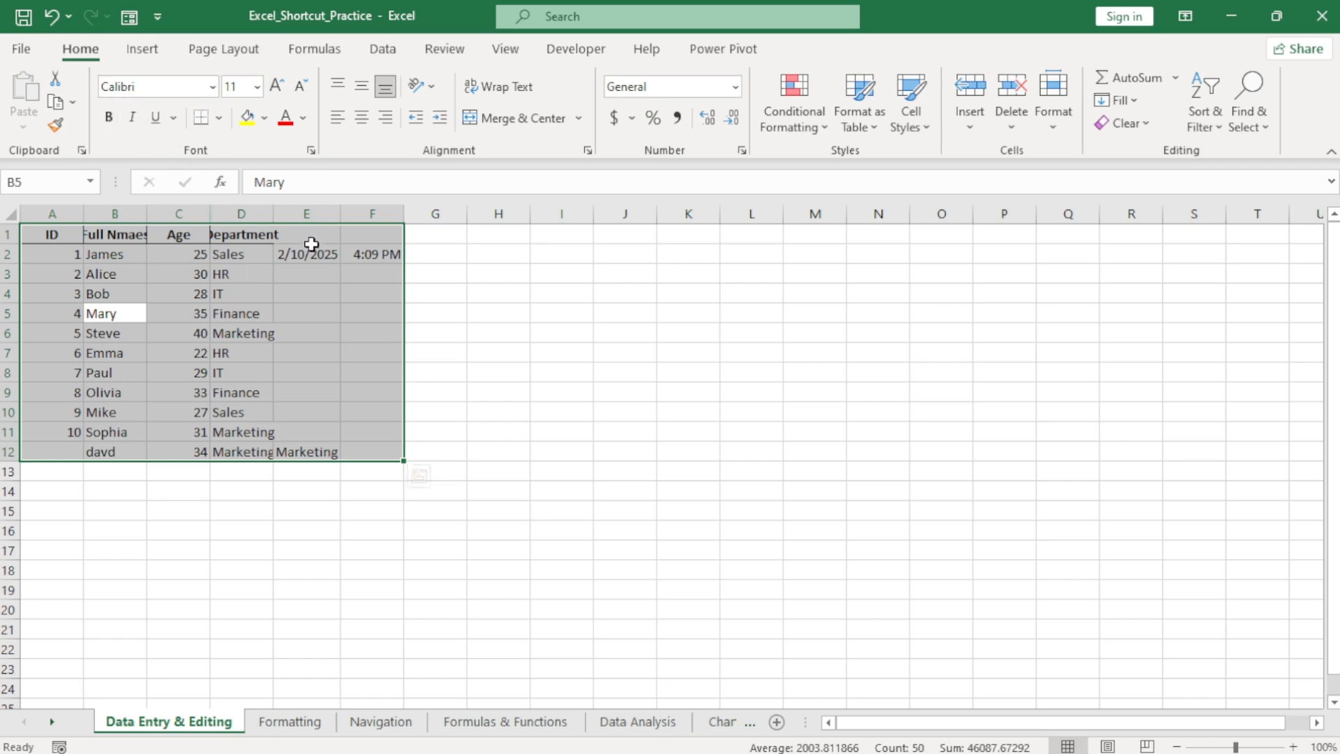
pyautogui.click(183, 360)
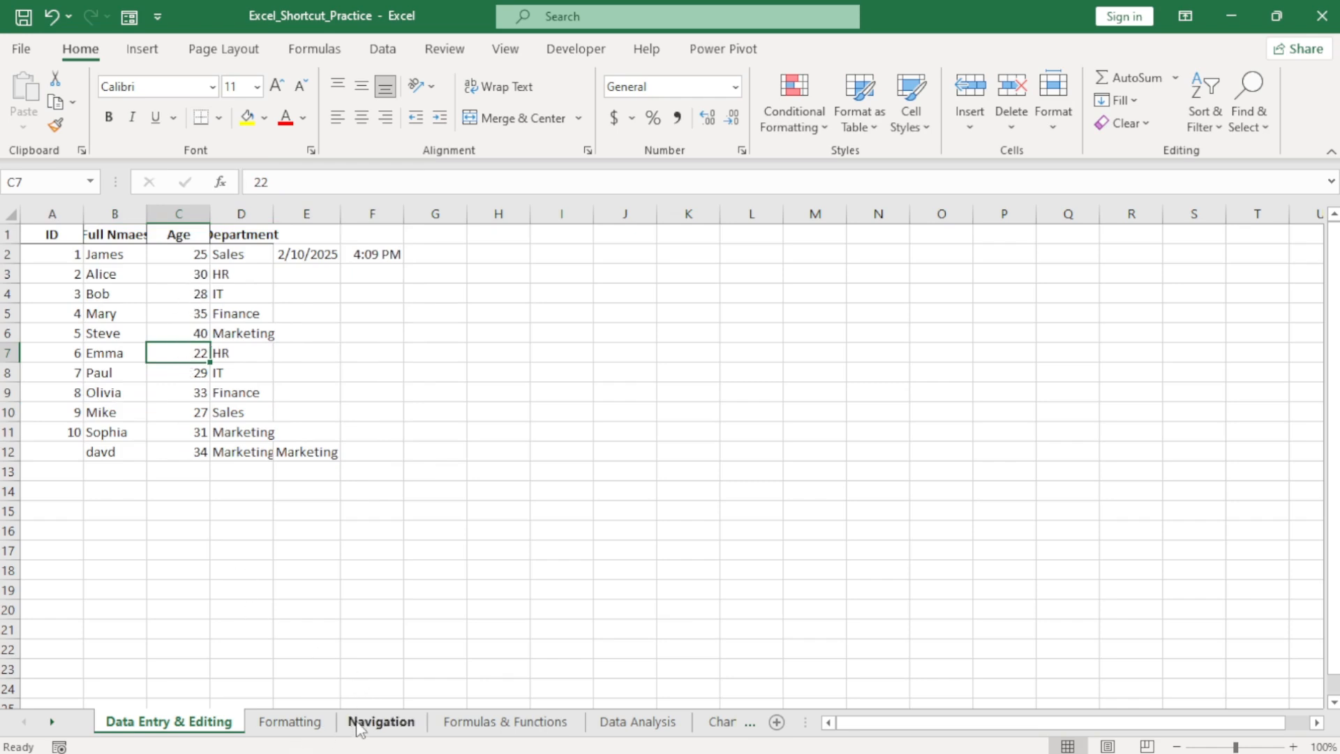
# On the Formulas & Functions sheet, copy the Sum (A+B) formulas from C2:C6 and paste them starting at G2
pyautogui.click(544, 726)
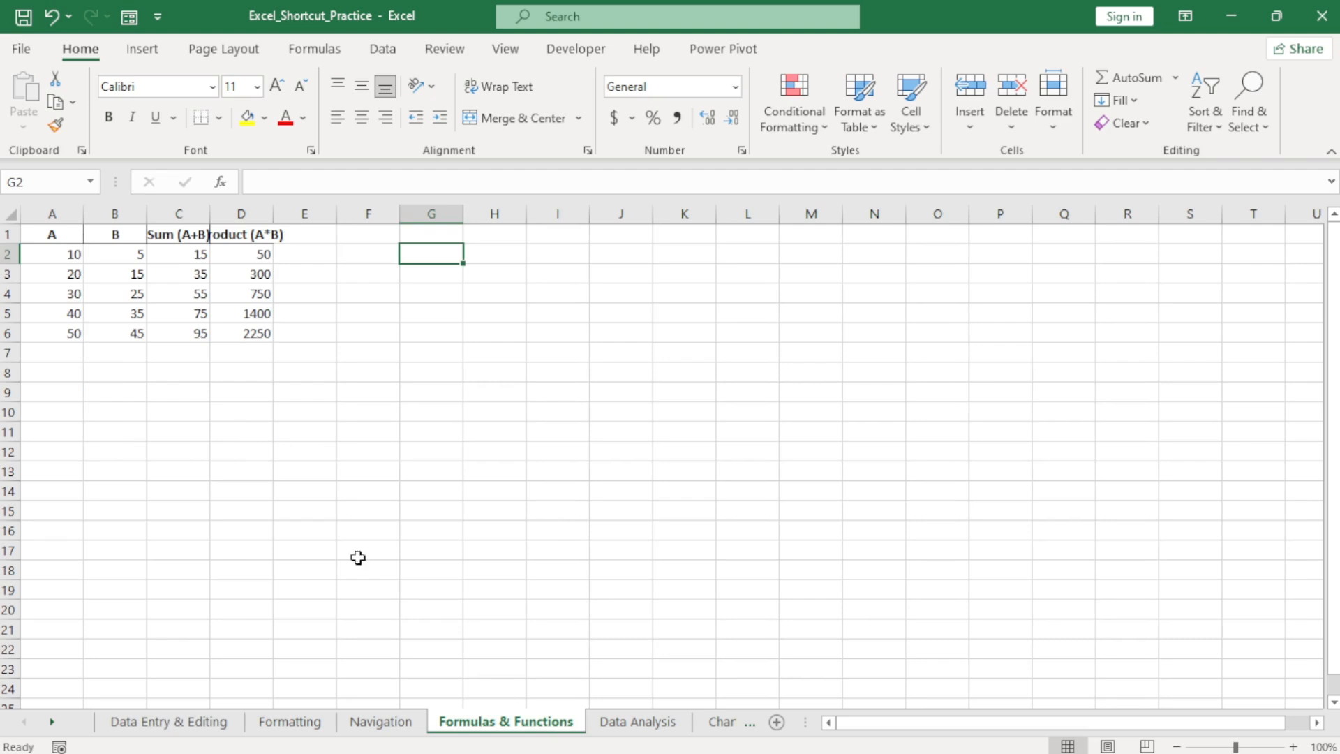
pyautogui.click(138, 279)
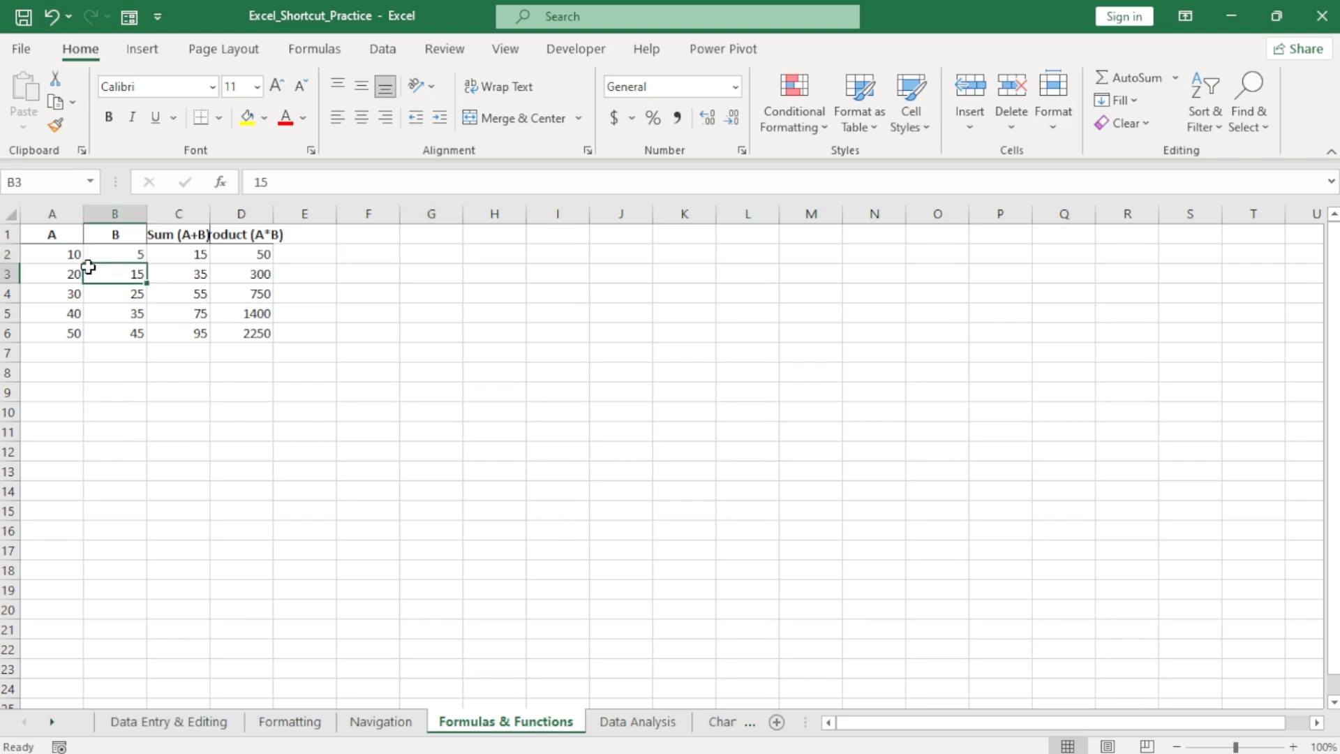
pyautogui.click(189, 257)
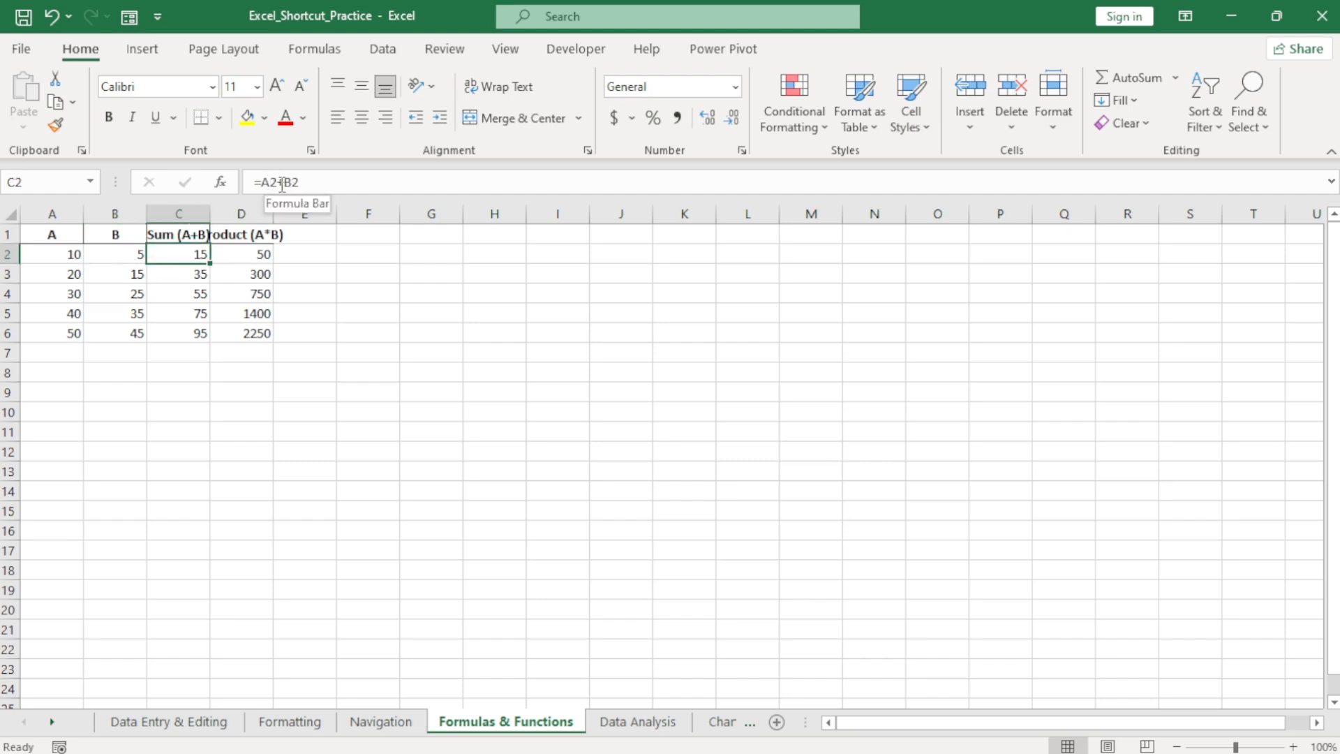
pyautogui.moveTo(173, 256); pyautogui.dragTo(178, 340)
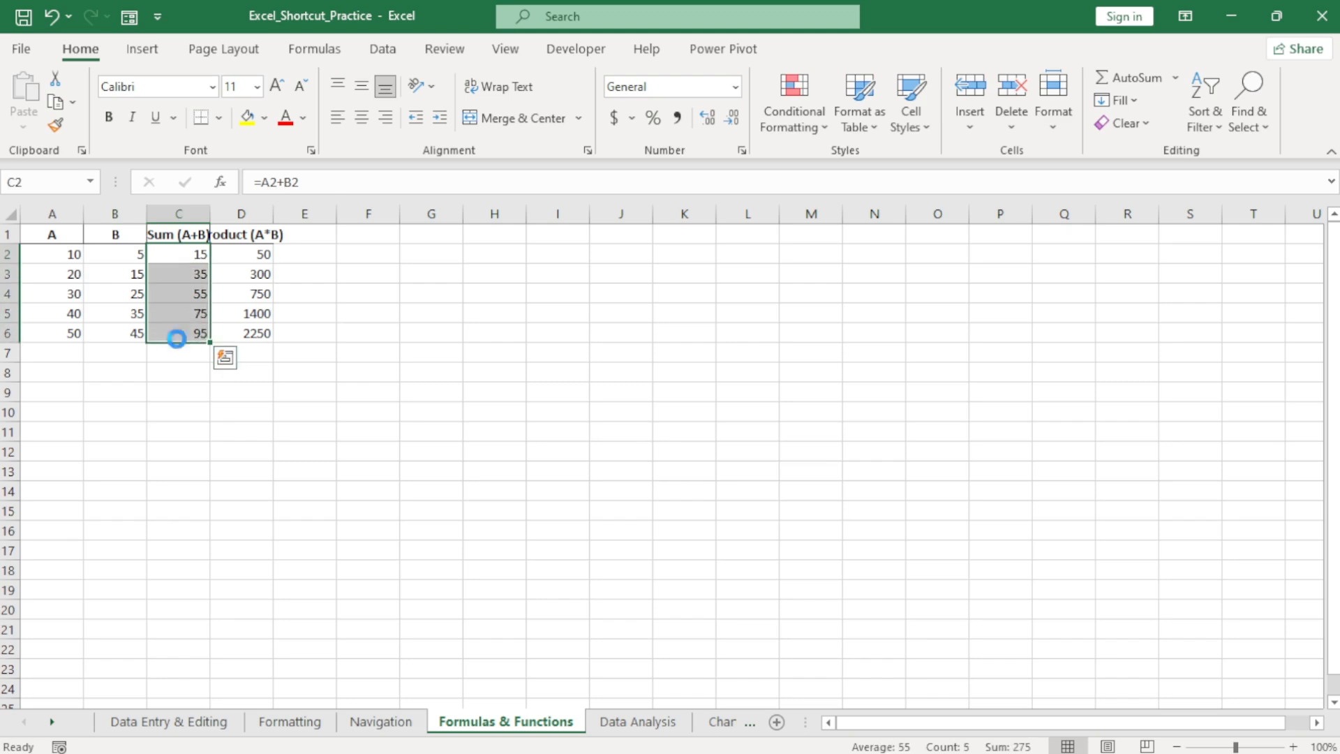
pyautogui.hotkey('ctrl', 'c')
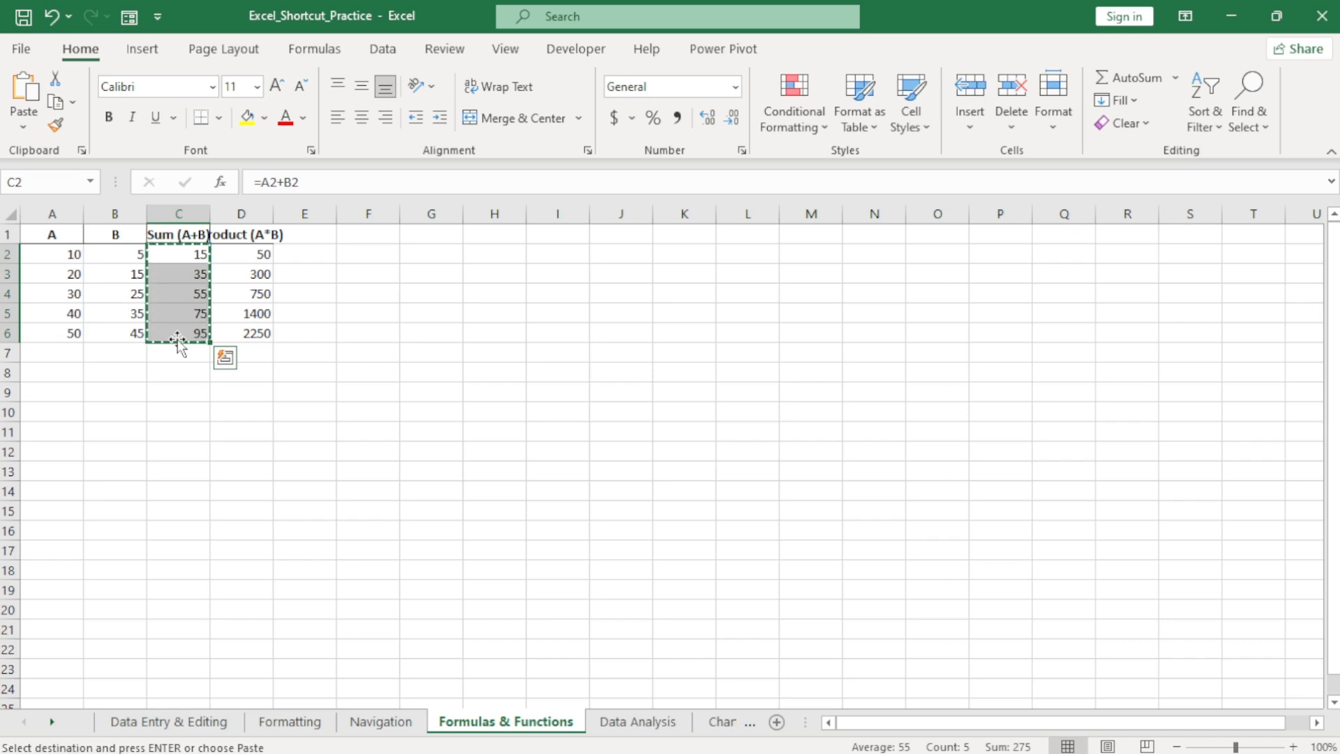
pyautogui.click(441, 258)
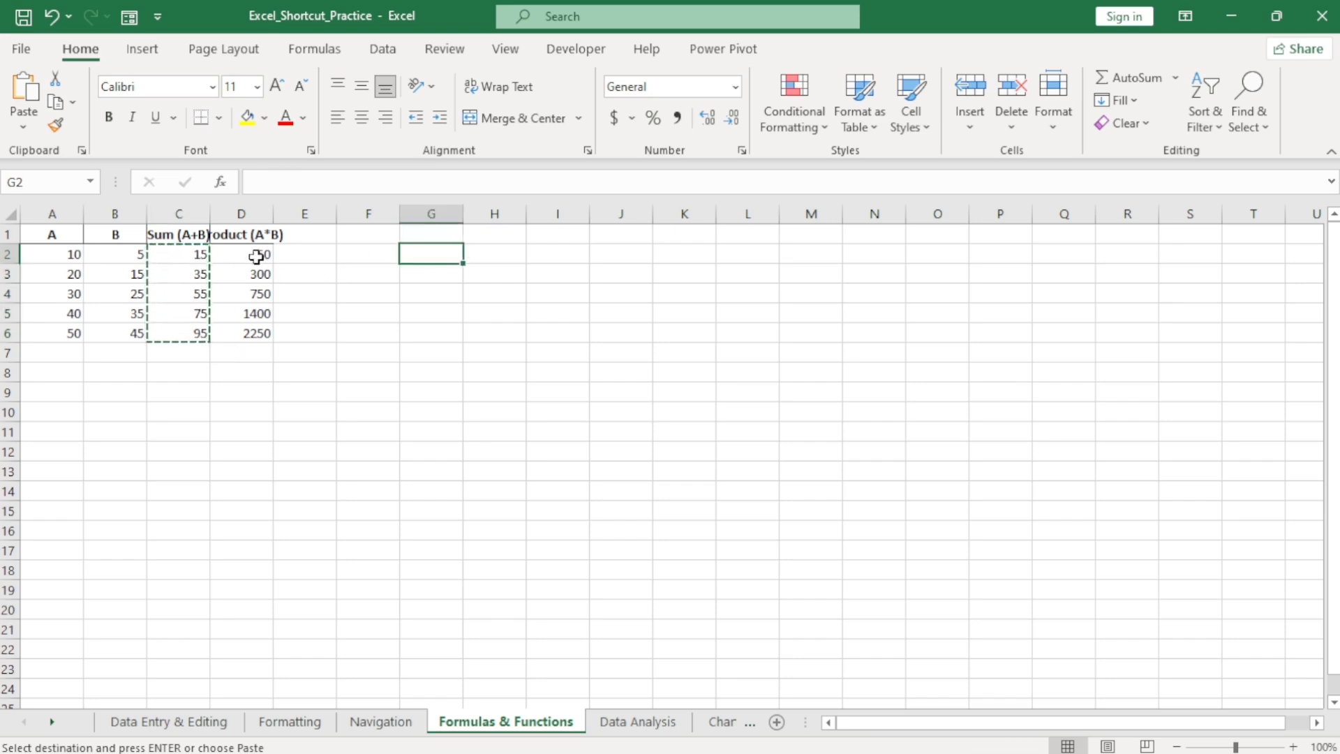
pyautogui.hotkey('ctrl', 'v')
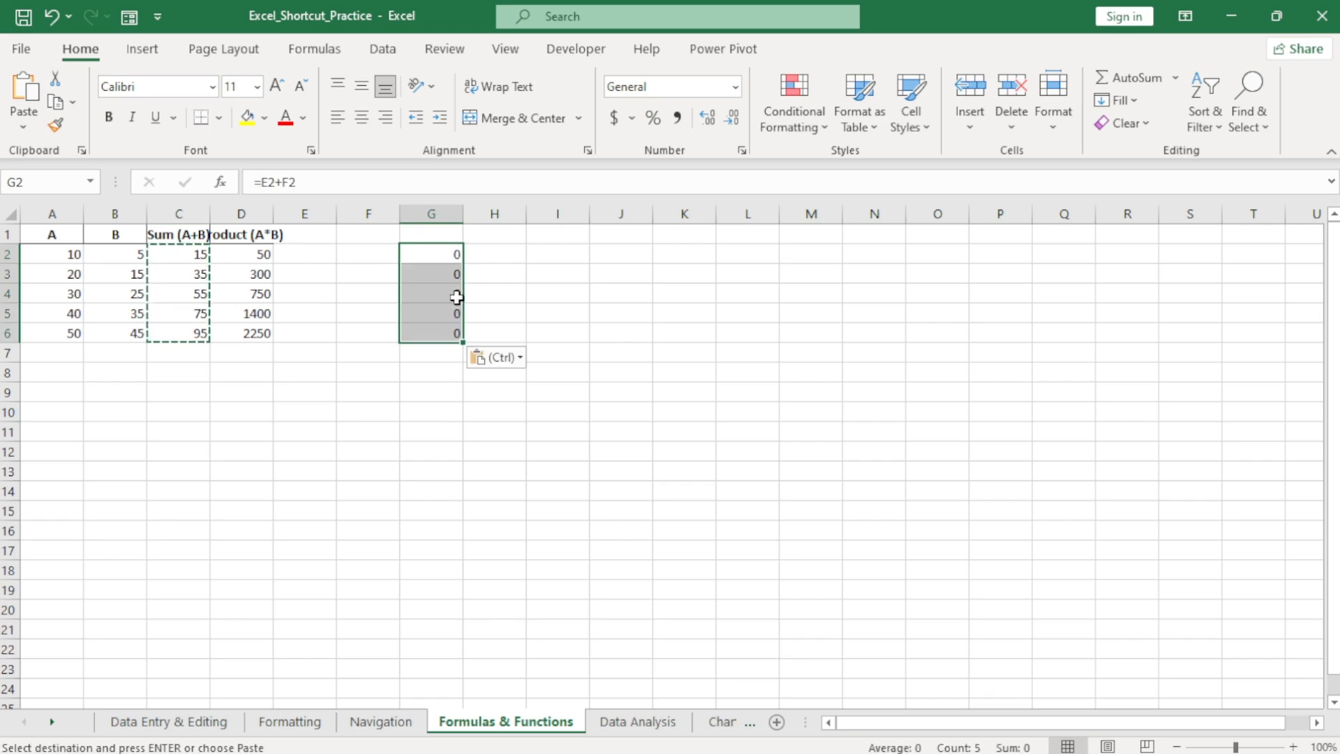
pyautogui.click(442, 250)
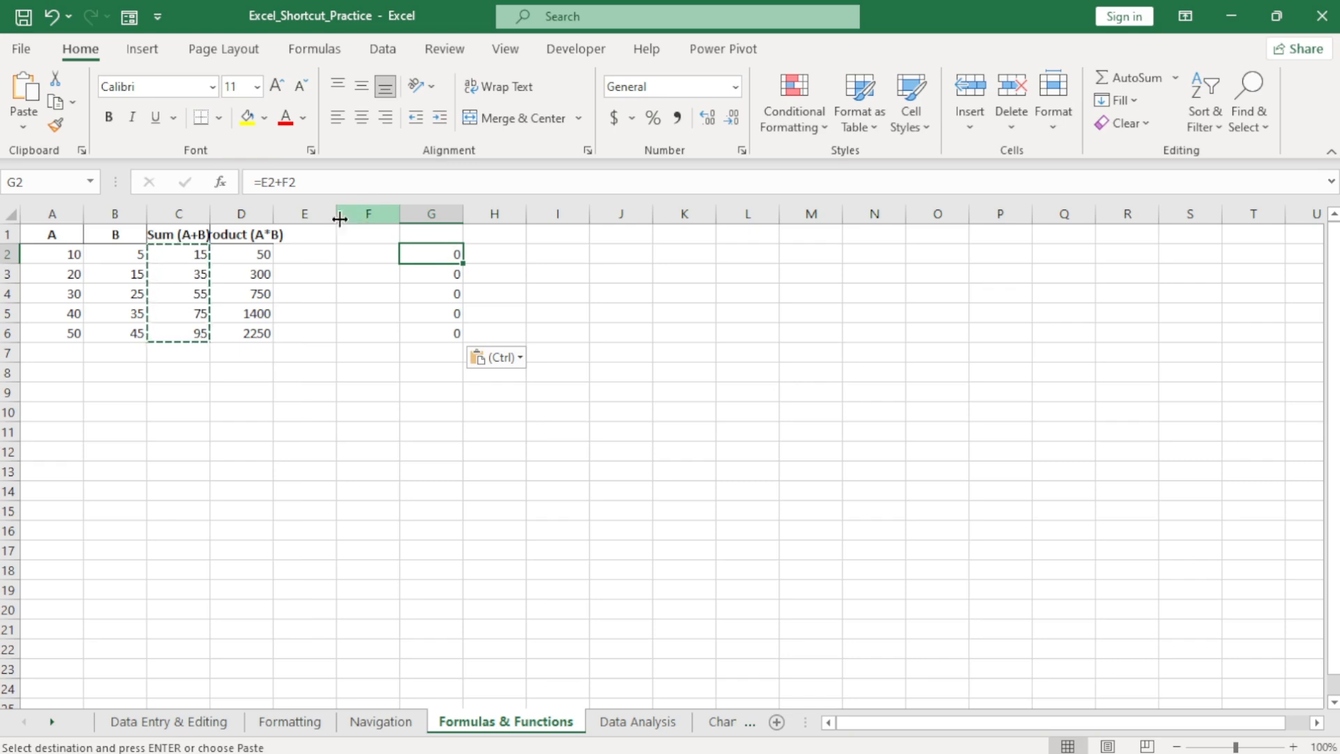
# Paste the copied Sum (A+B) results as values only, starting at I2, and compare a pasted cell with the formula in C2
pyautogui.click(313, 254)
pyautogui.click(354, 253)
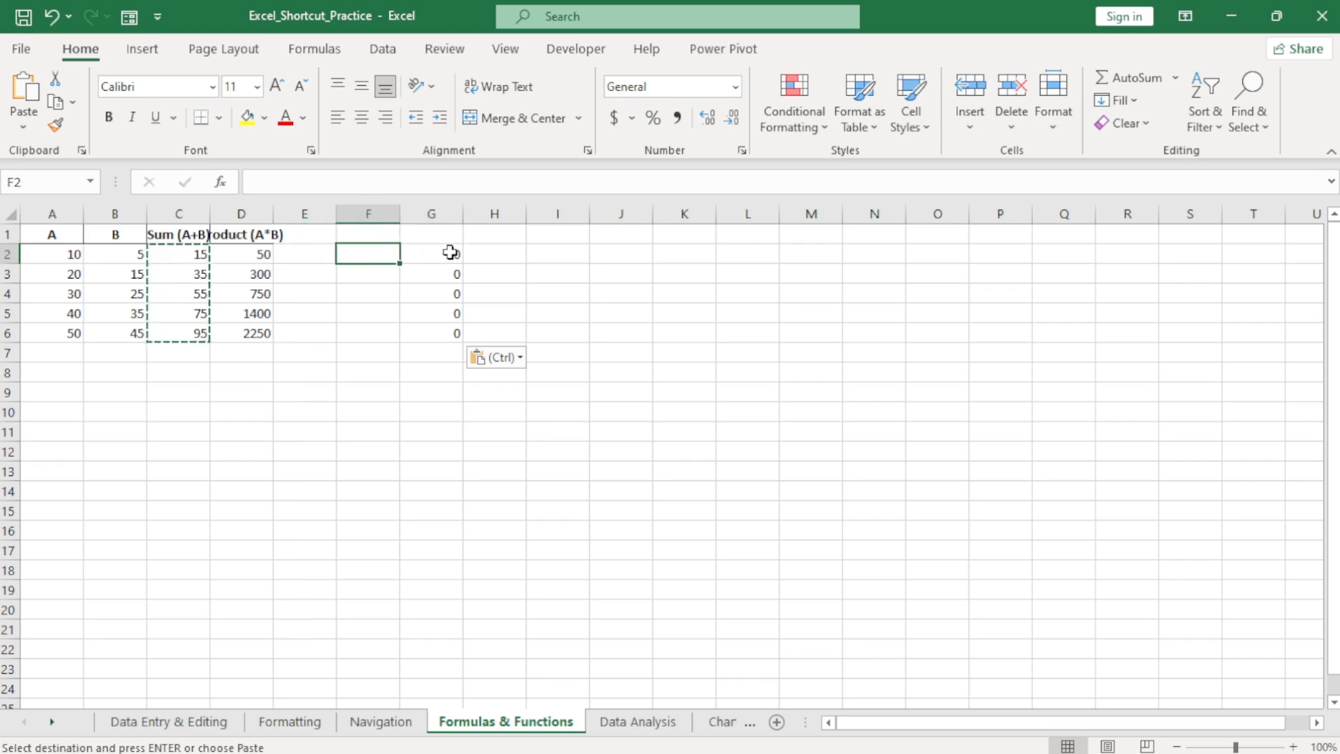
pyautogui.click(452, 253)
pyautogui.click(505, 254)
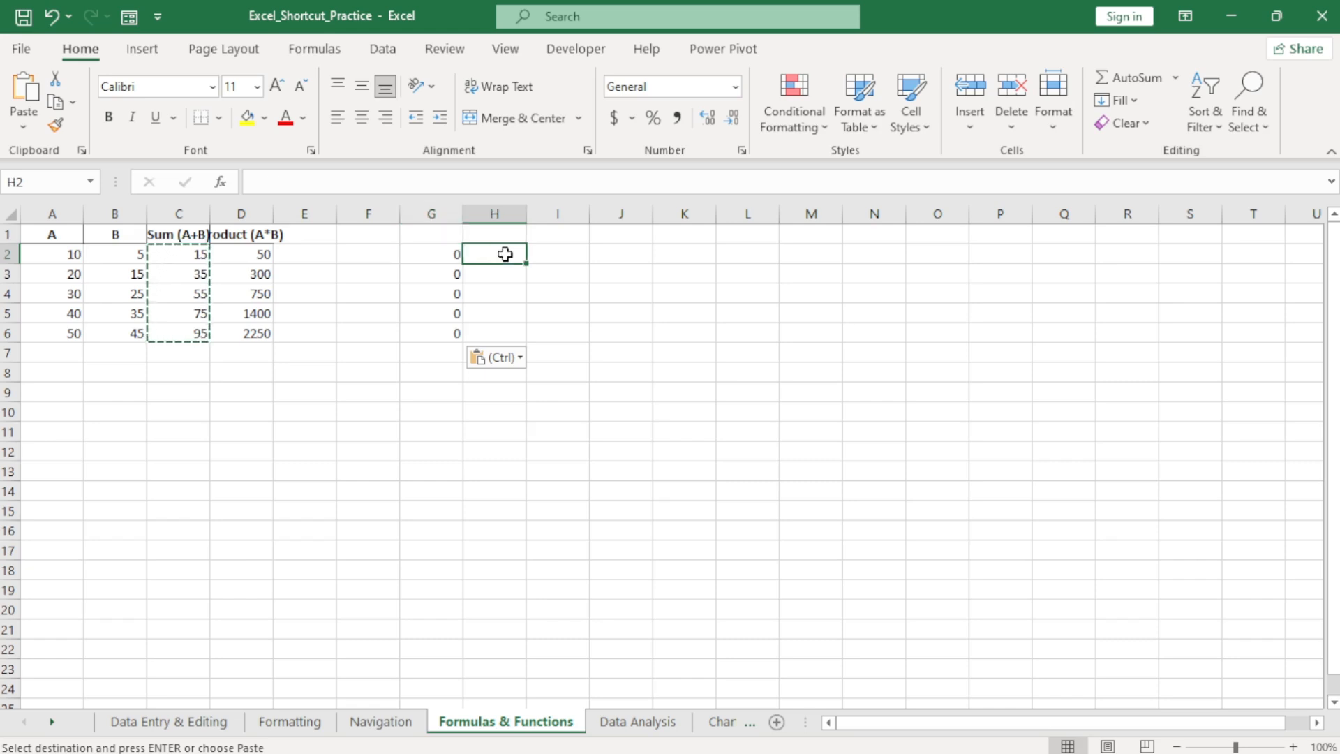
pyautogui.click(540, 254)
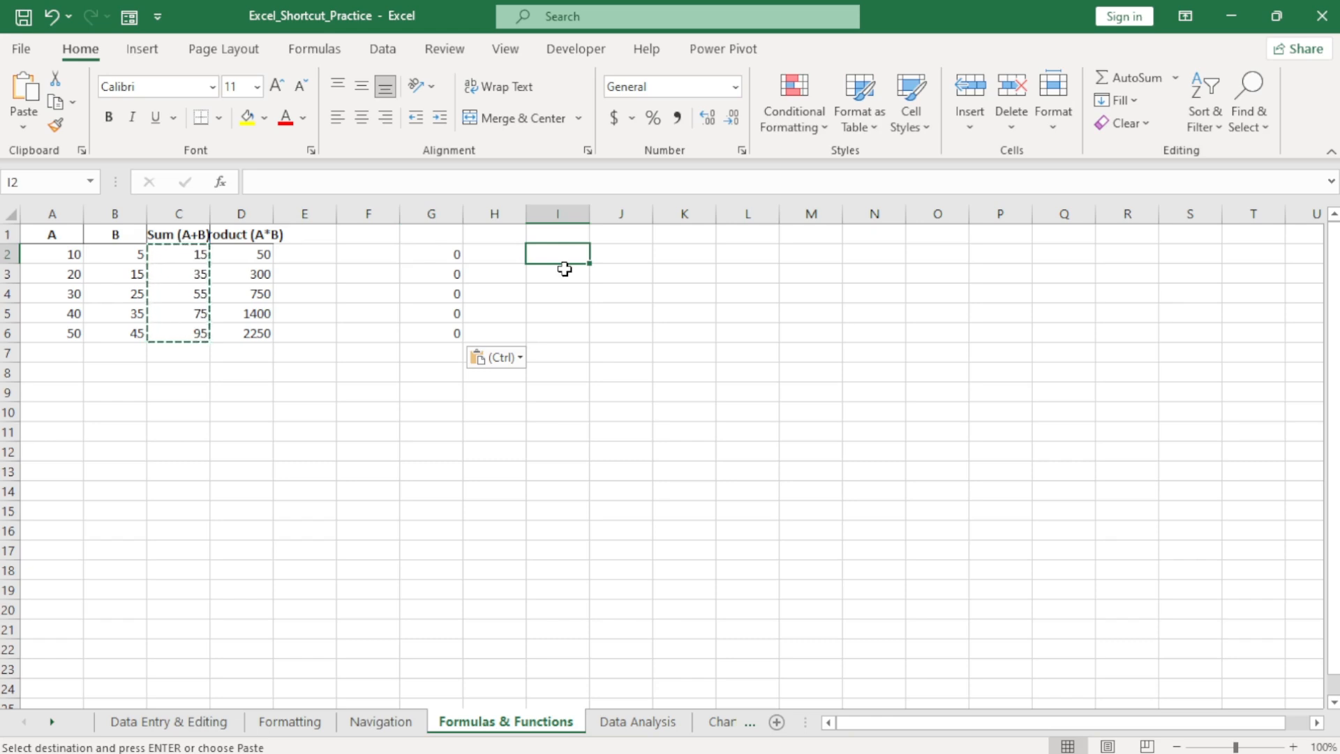
pyautogui.hotkey('ctrl', 'alt', 'v')
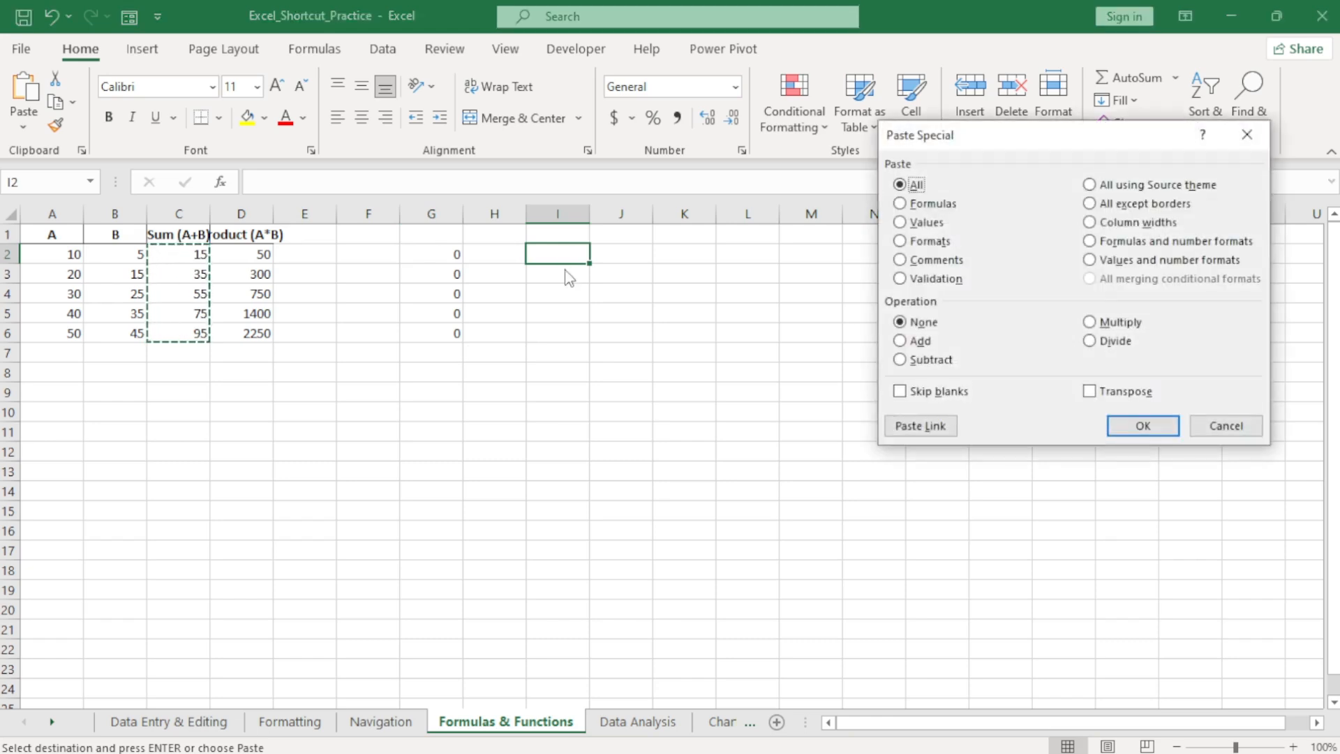
pyautogui.press('v')
pyautogui.press('Return')
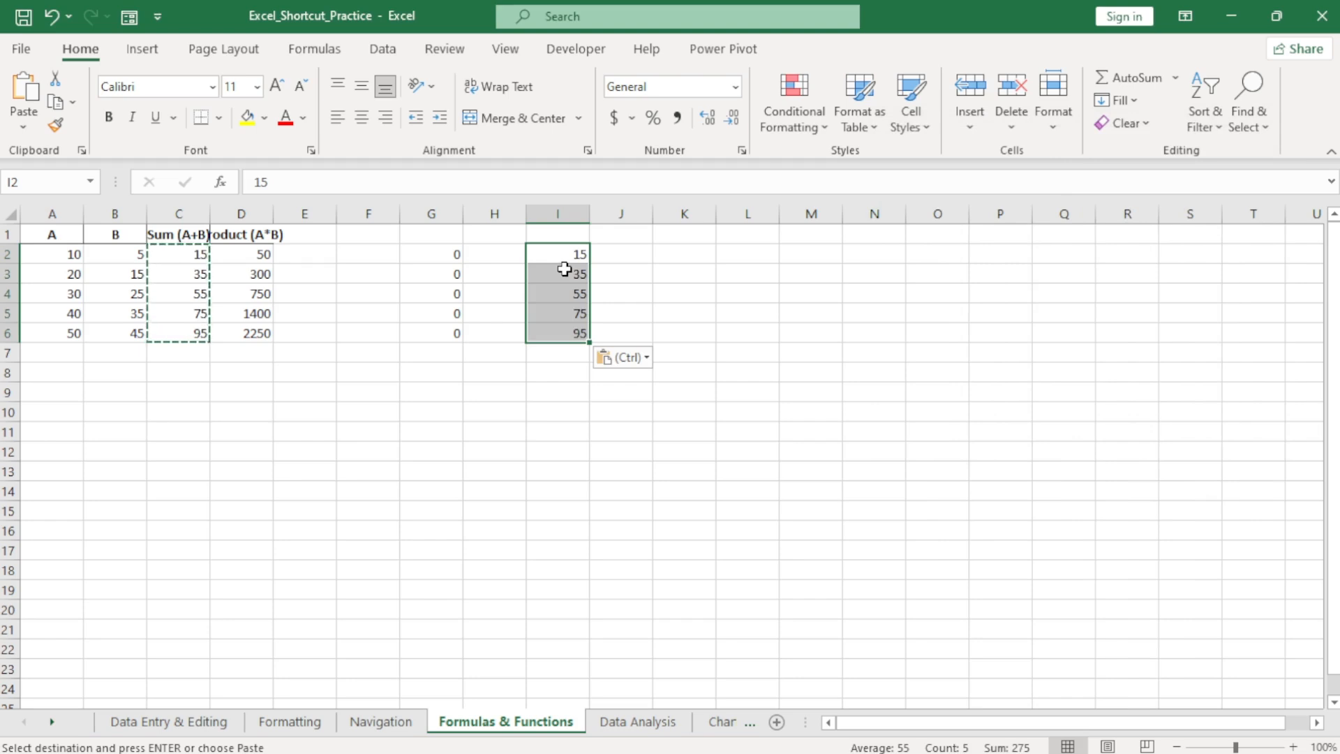
pyautogui.click(565, 269)
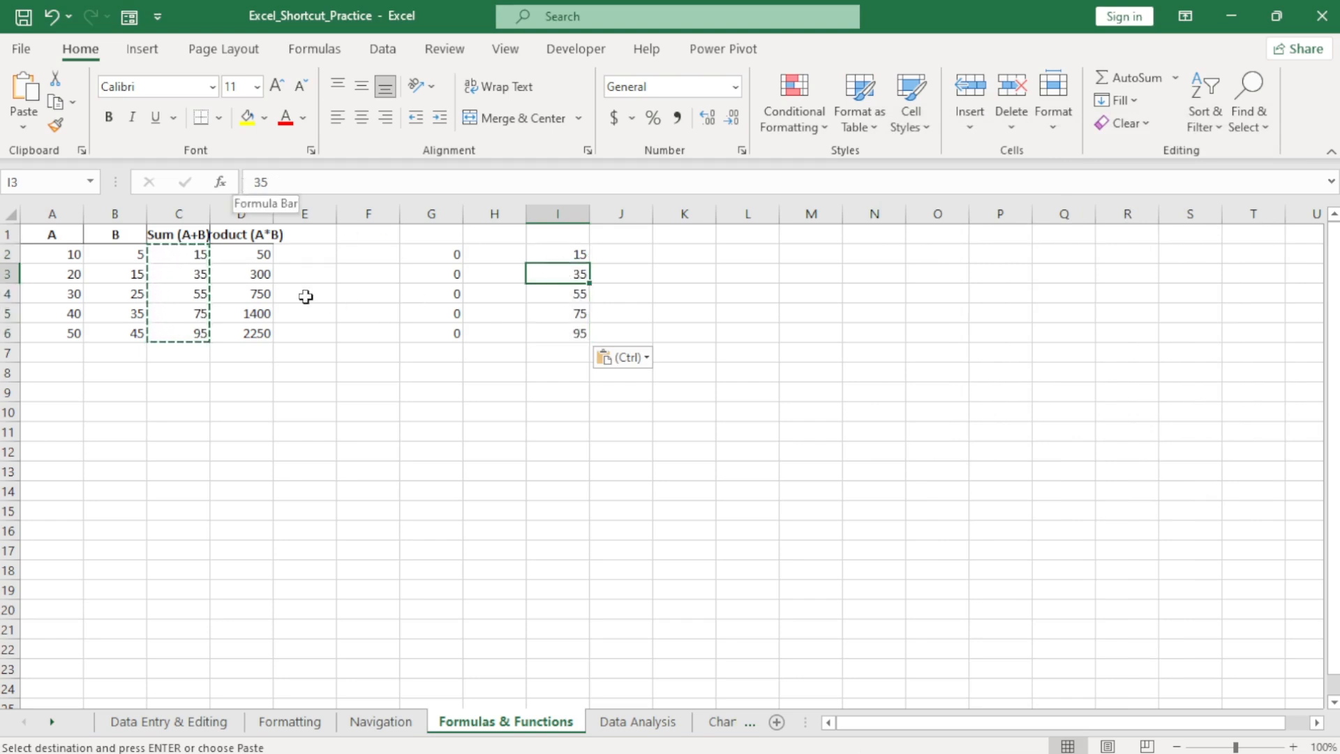
pyautogui.click(181, 255)
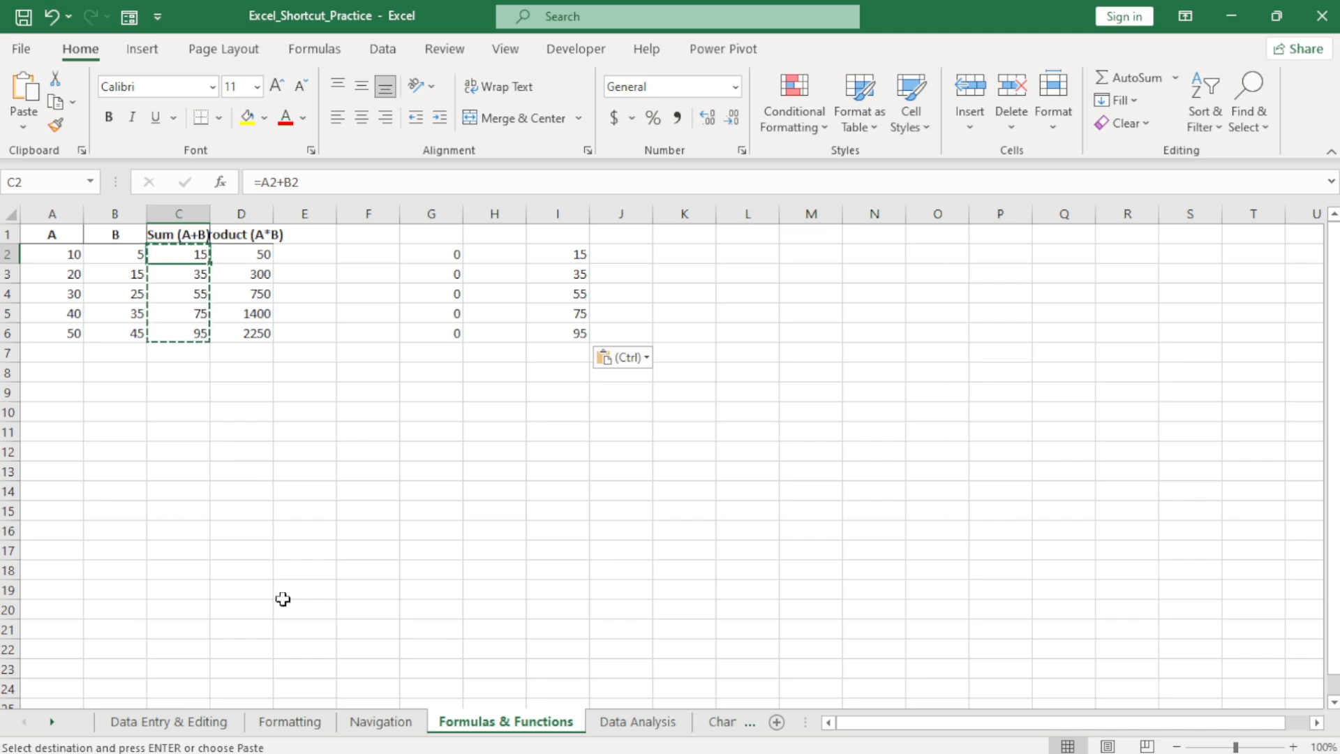
# On the Formatting sheet, set the font colour of the header row A1:D1 to red
pyautogui.click(302, 724)
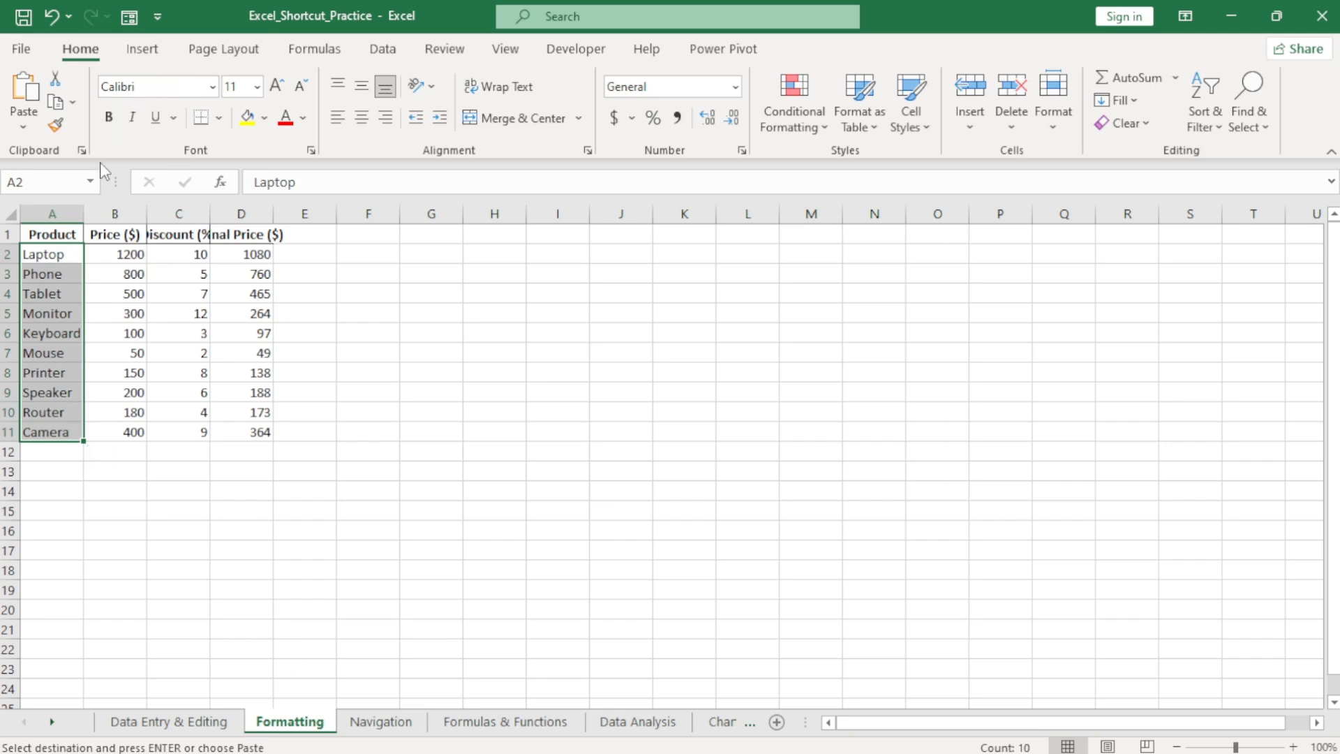
pyautogui.click(52, 311)
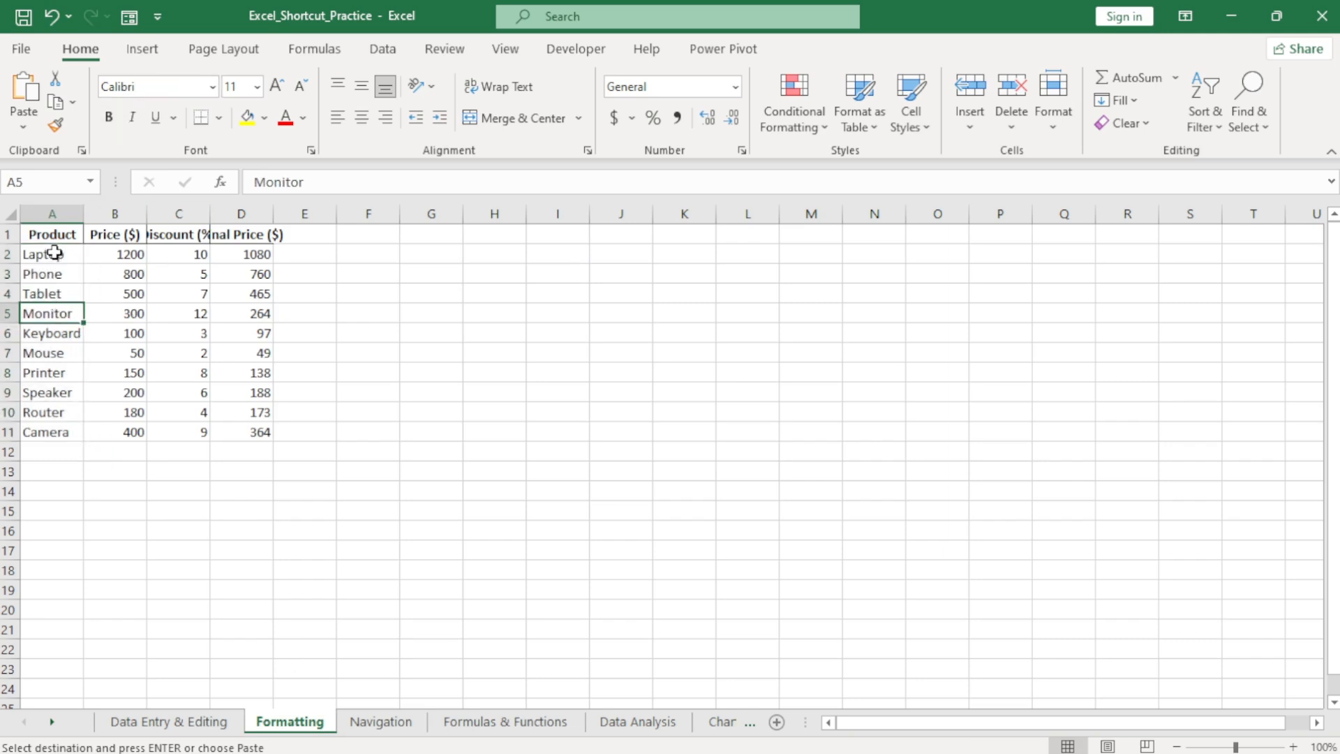
pyautogui.moveTo(54, 234); pyautogui.dragTo(238, 236)
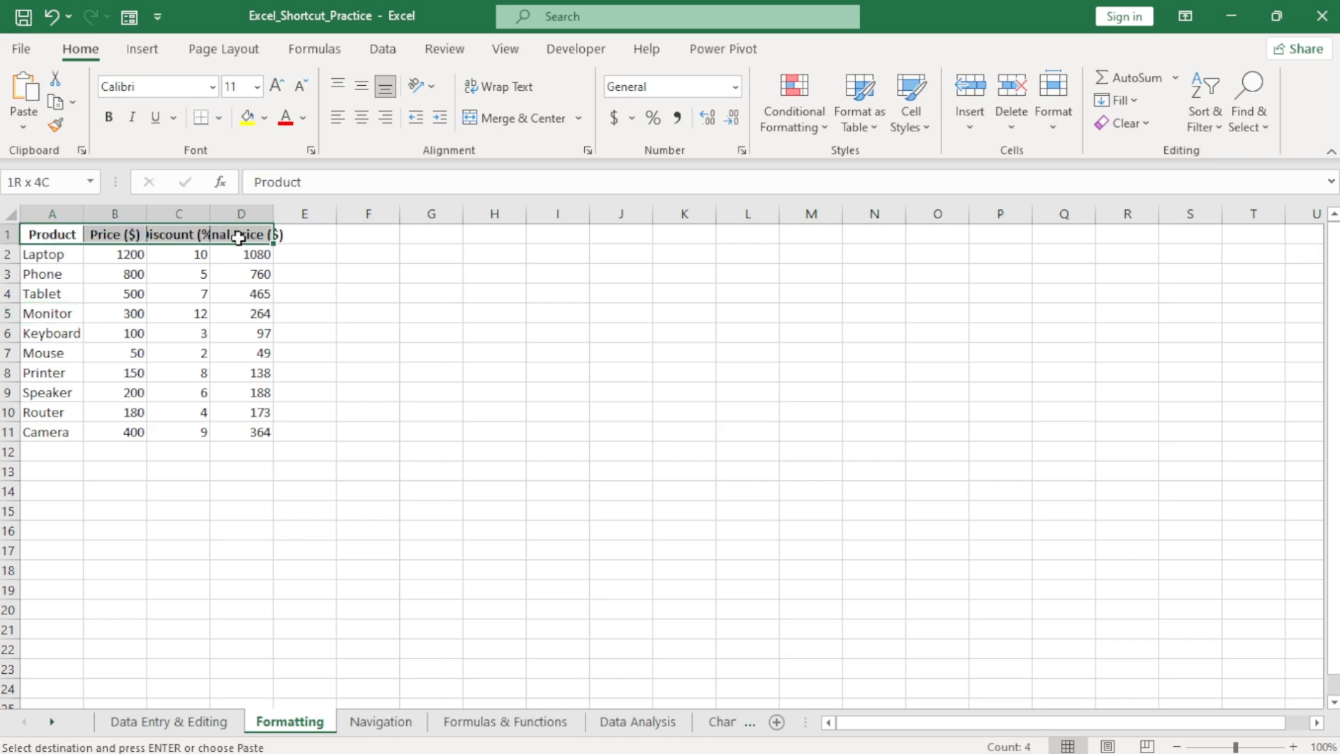
pyautogui.hotkey('ctrl', 'v')
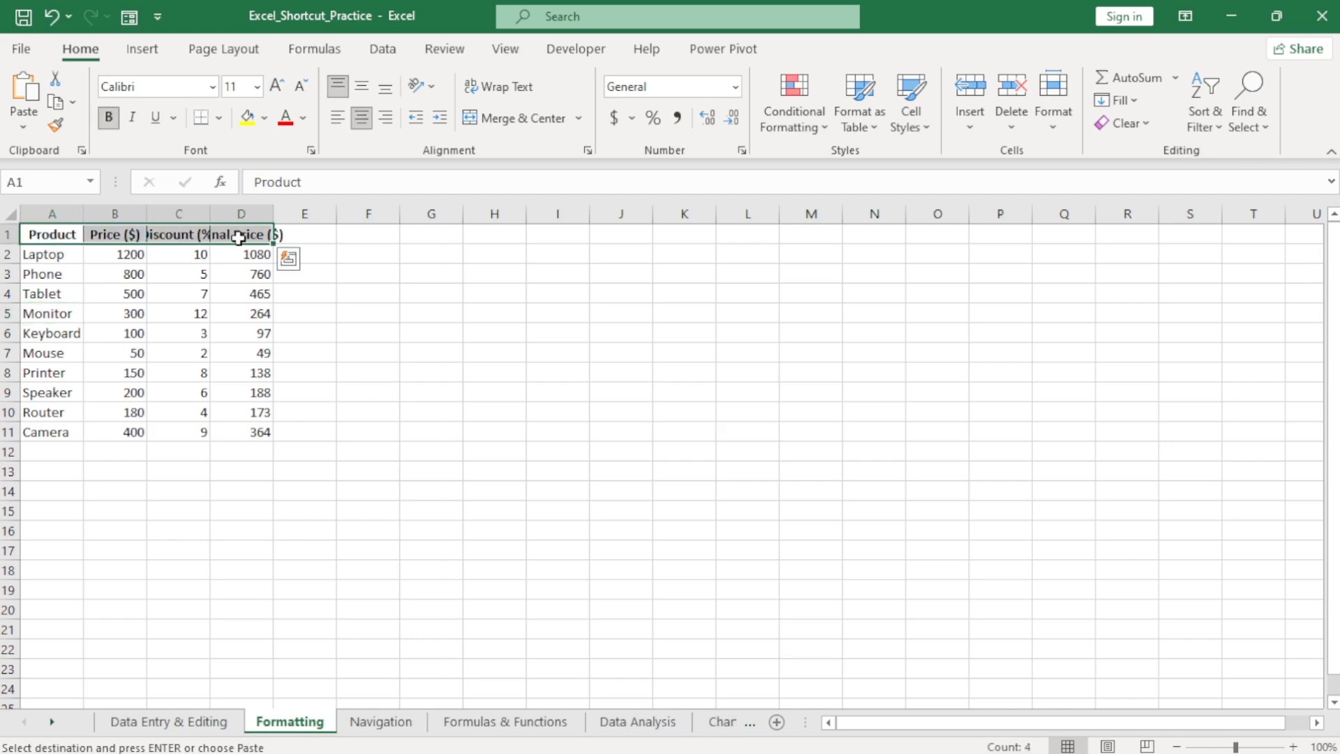
pyautogui.click(285, 119)
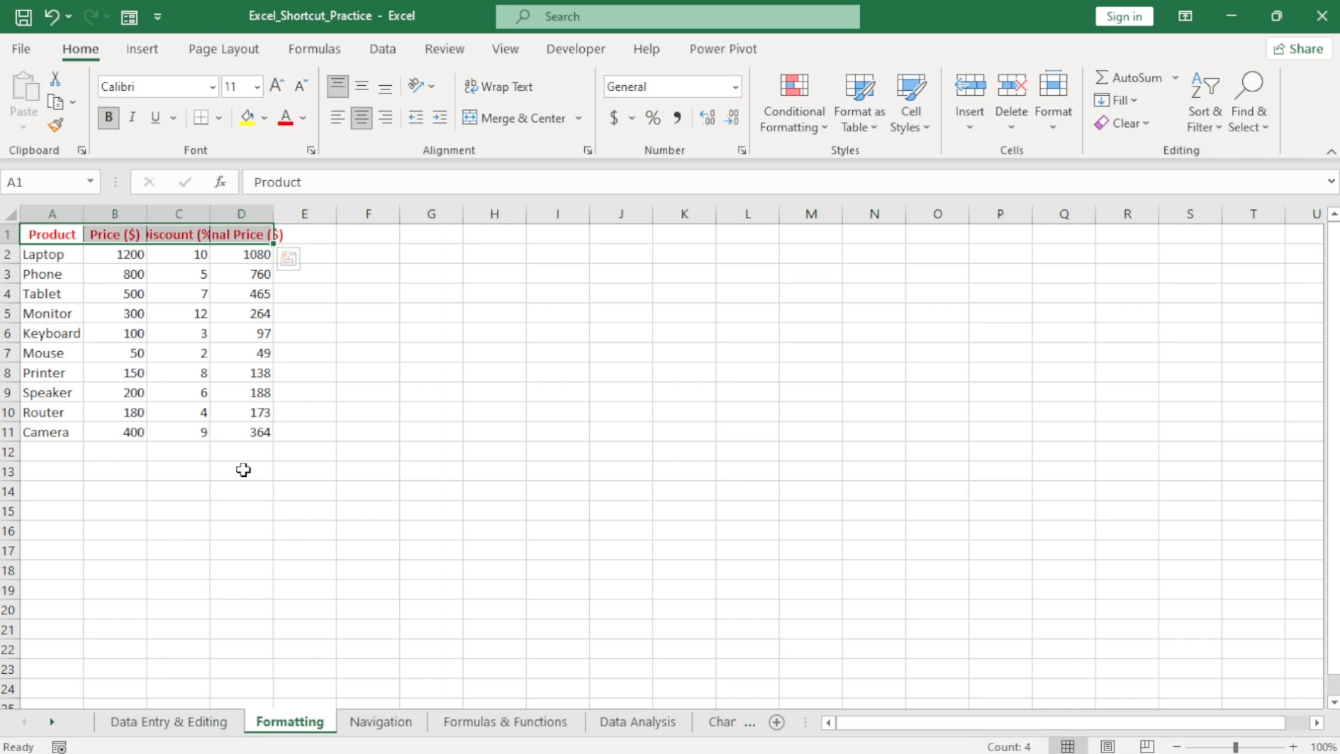
pyautogui.click(140, 298)
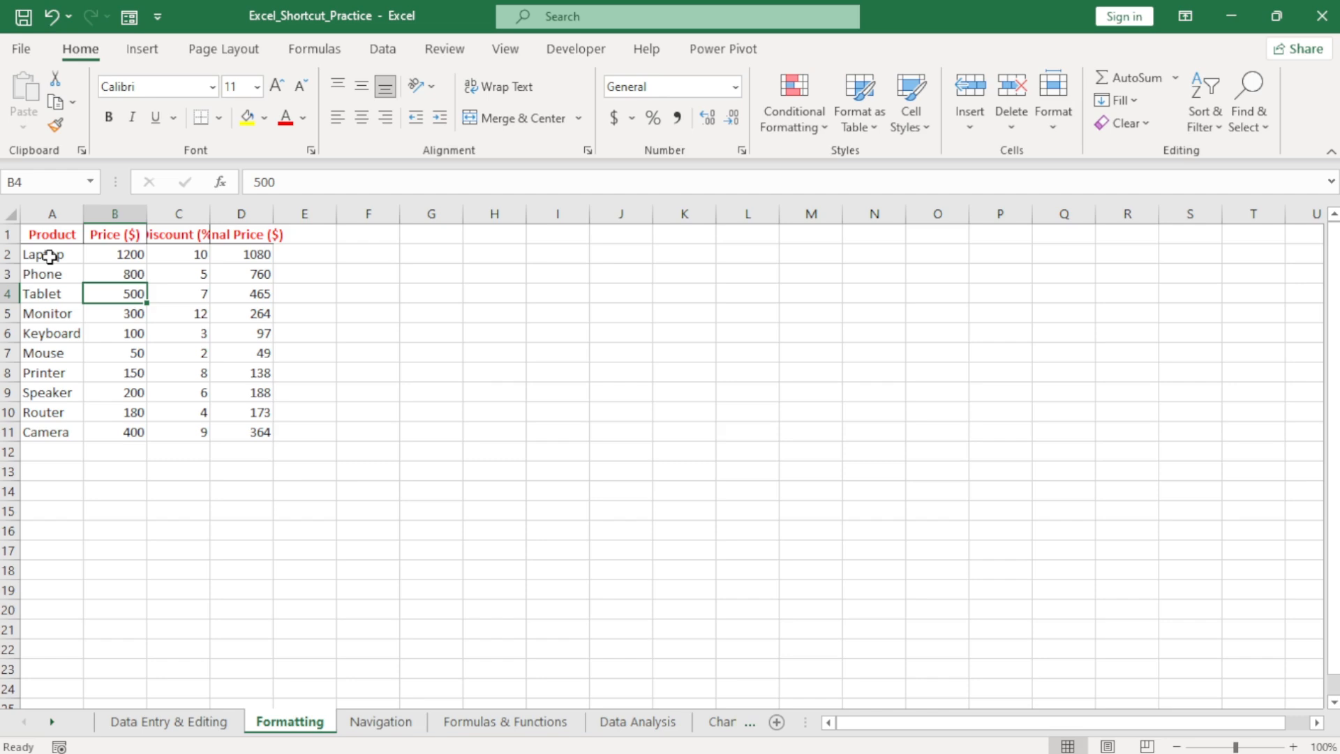
# Repeat the last red font formatting on the product names in A2:A11
pyautogui.moveTo(49, 257); pyautogui.dragTo(38, 427)
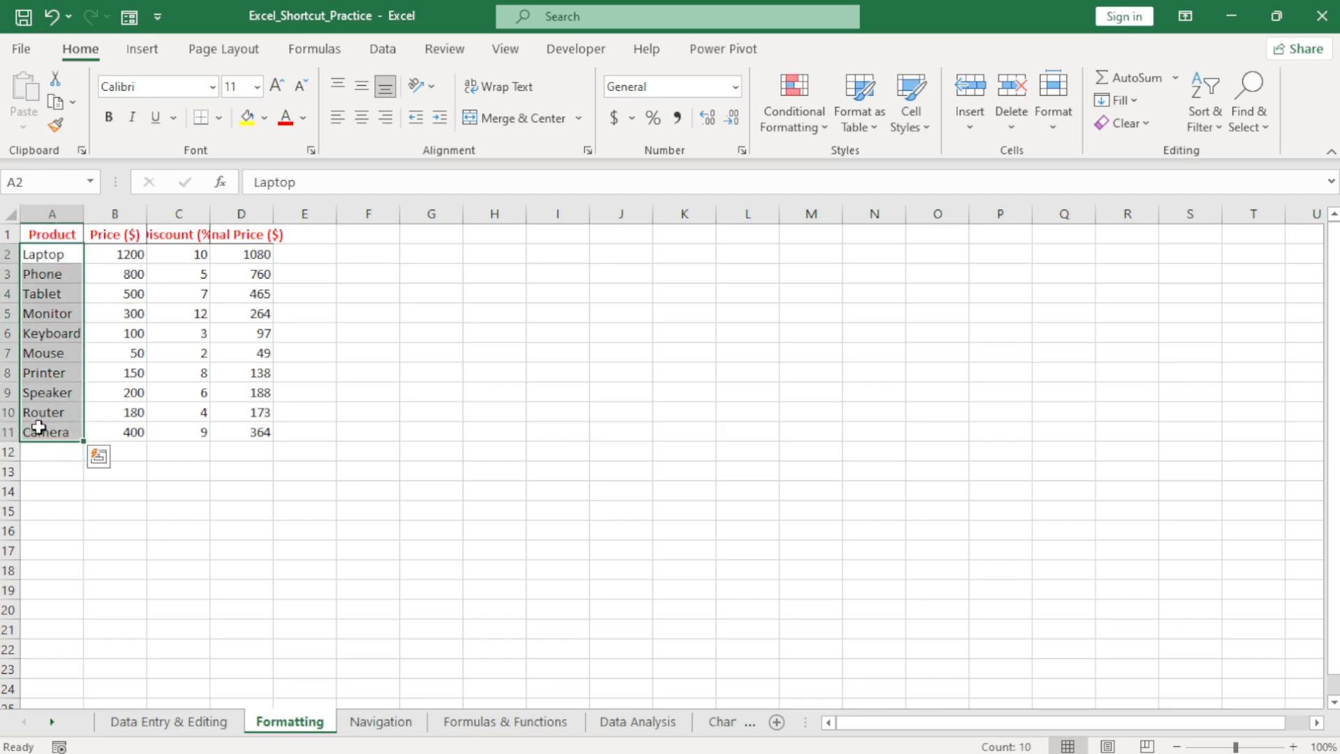
pyautogui.press('F4')
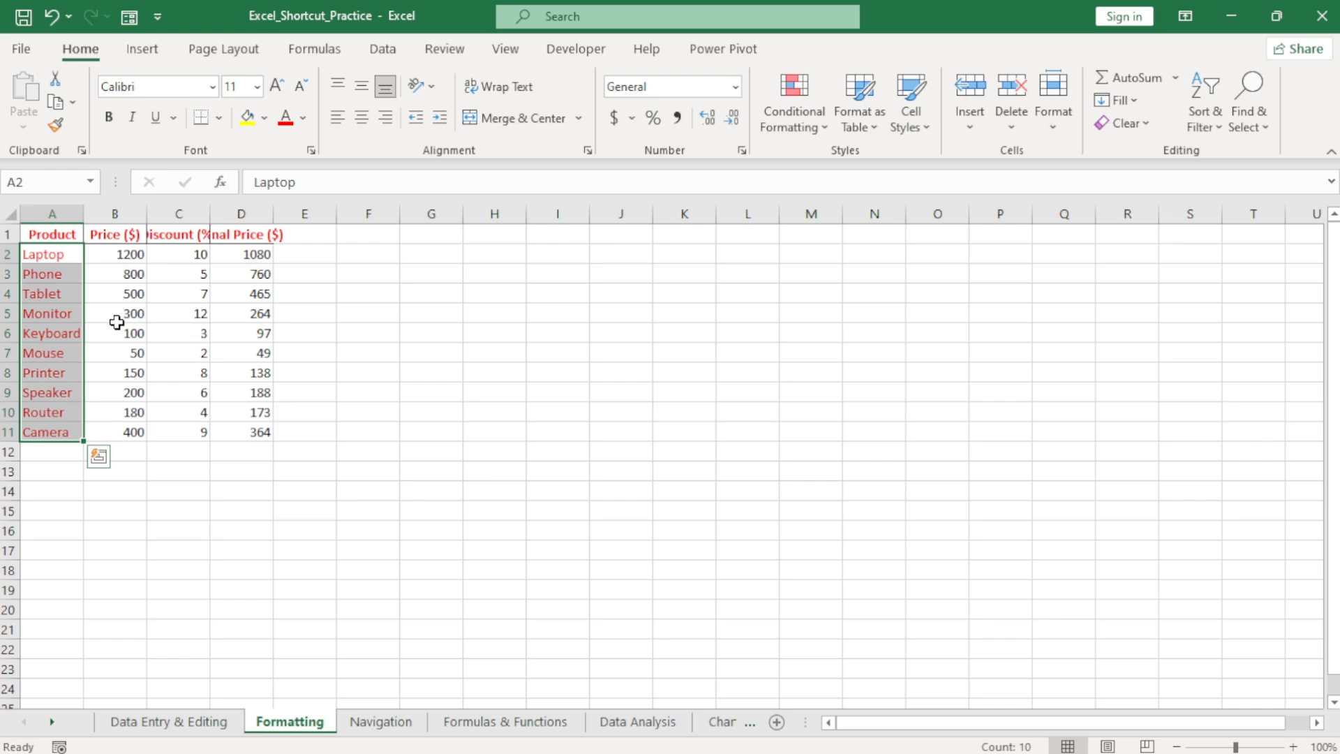
pyautogui.click(193, 333)
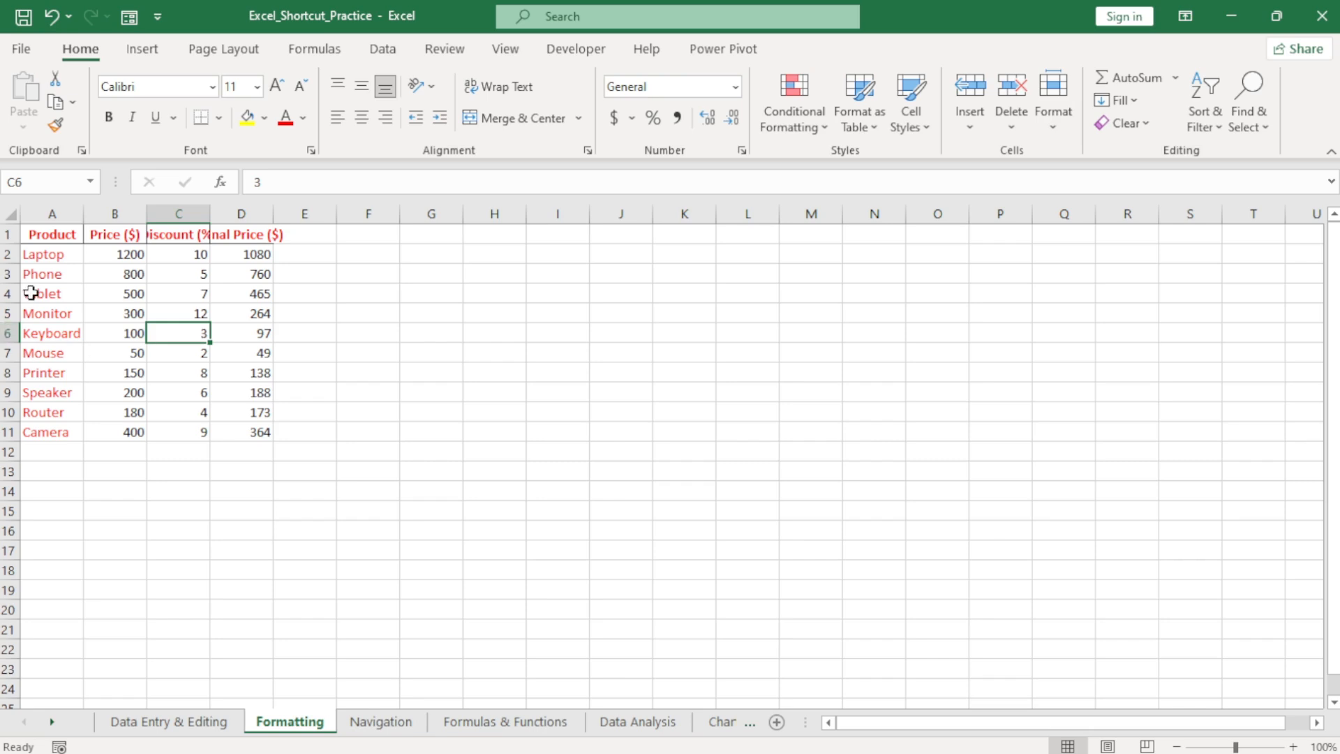
# Undo the red font on the product names and redo it
pyautogui.hotkey('ctrl', 'z')
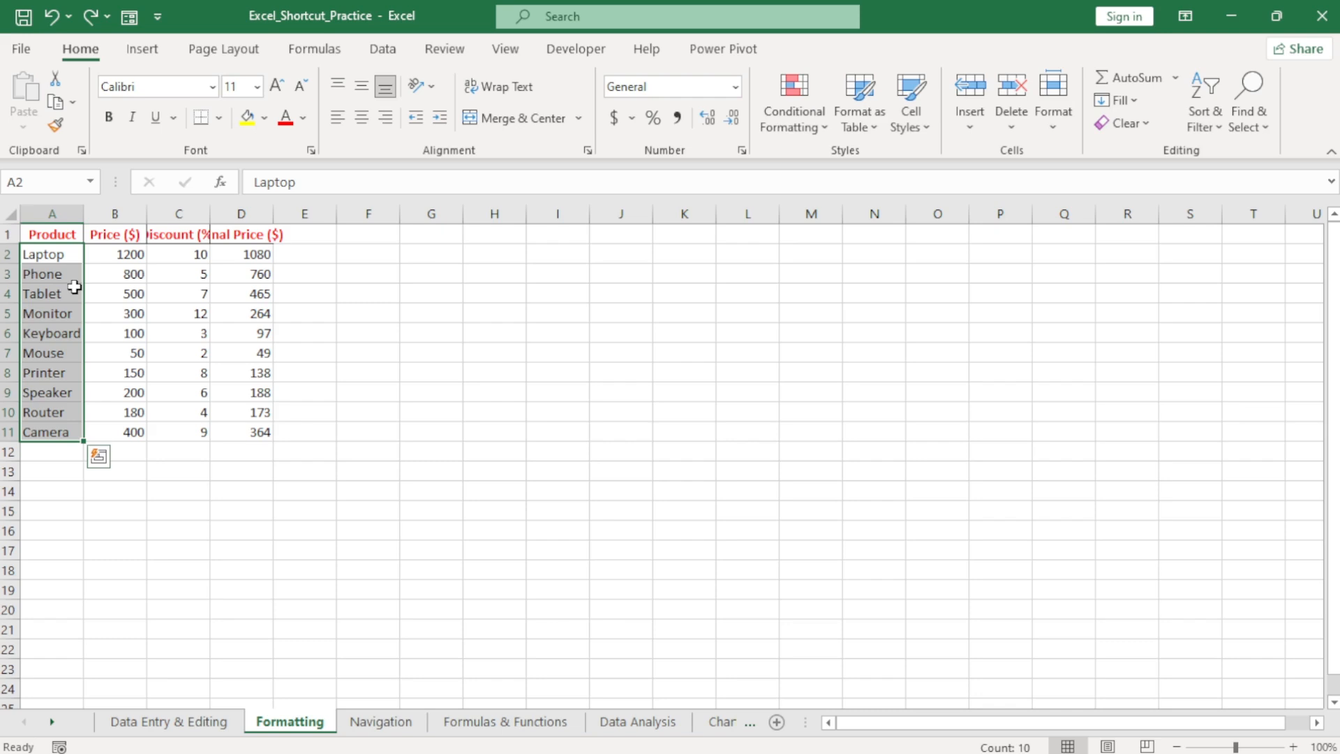
pyautogui.hotkey('ctrl', 'y')
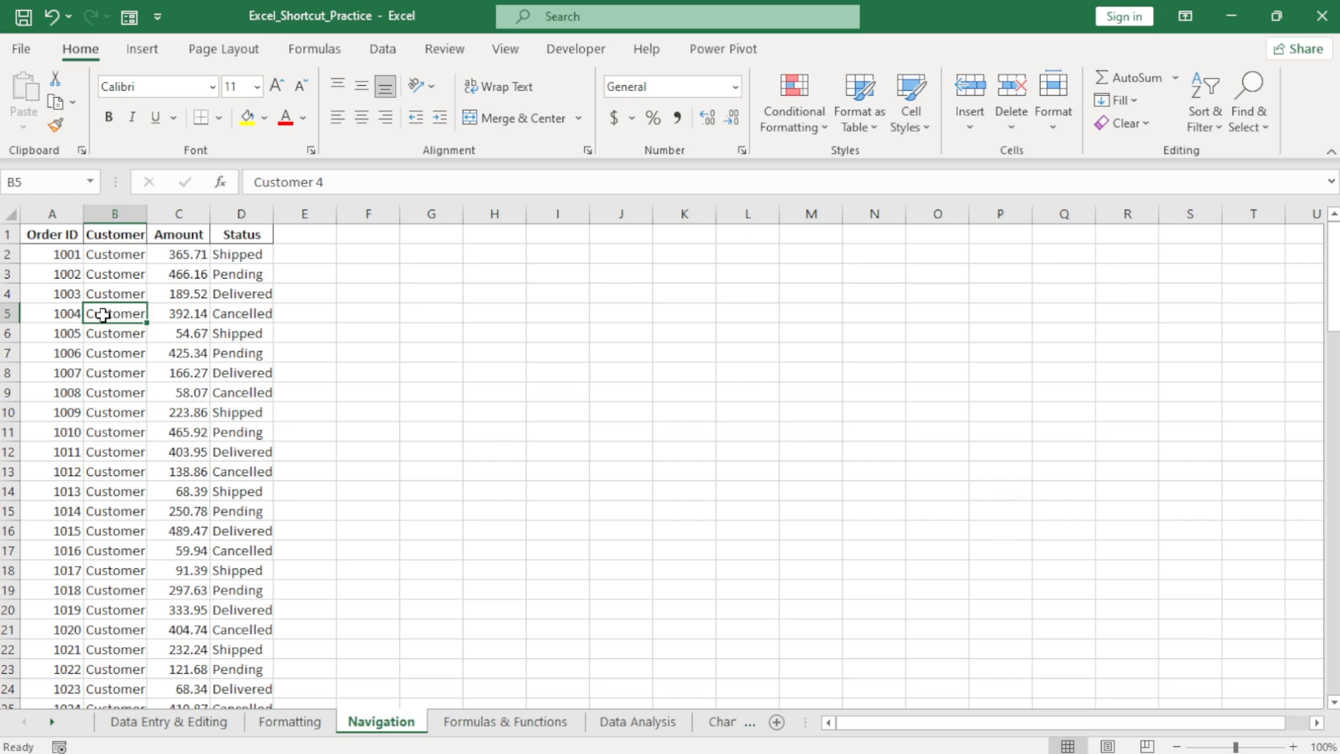
# On the Navigation sheet, select the entire row 5 and the entire column B in turn, starting from cell B5
pyautogui.hotkey('shift', 'space')
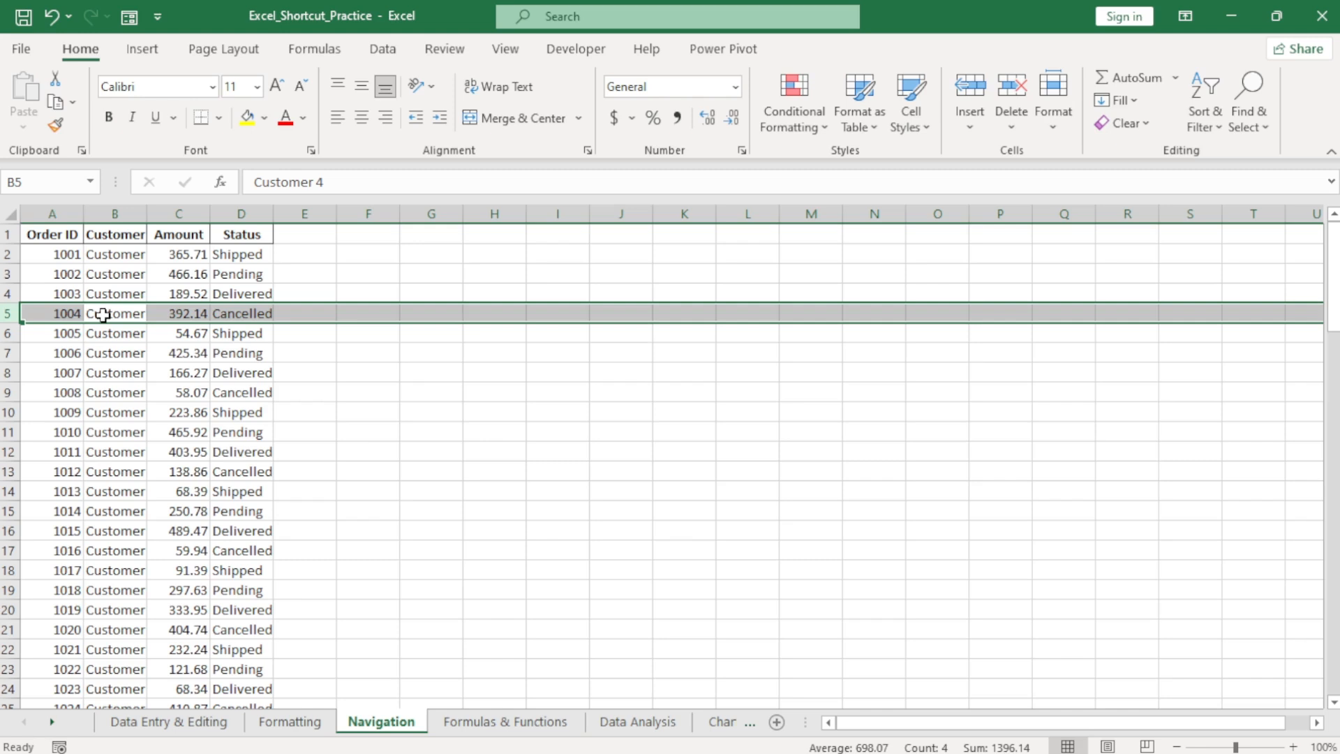
pyautogui.click(103, 314)
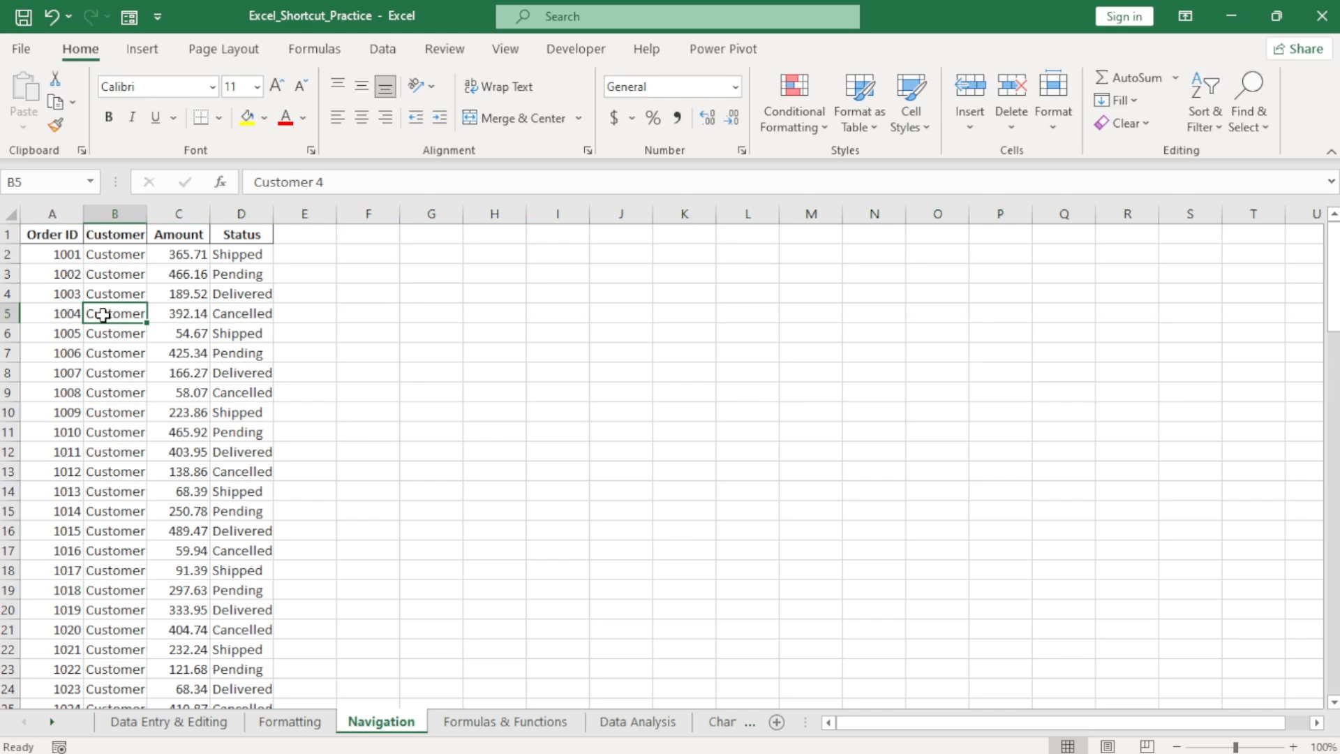
pyautogui.hotkey('ctrl', 'space')
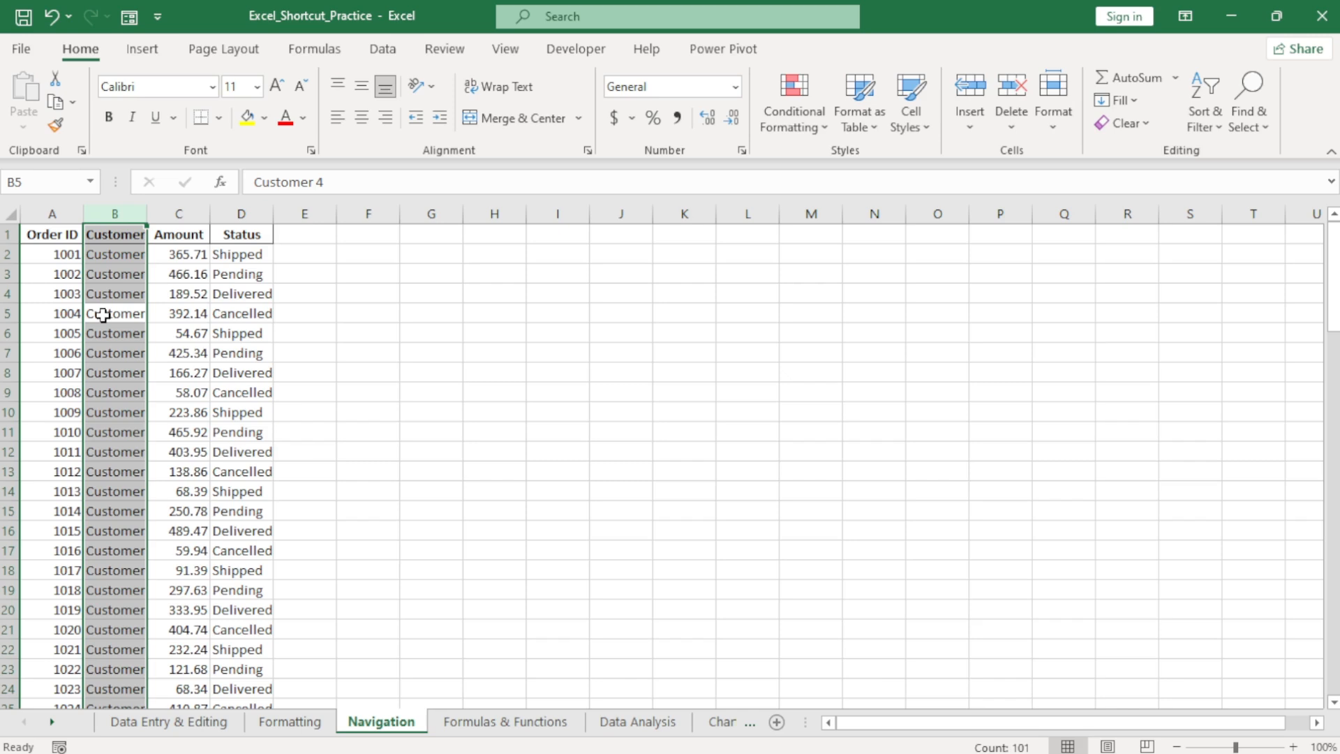
pyautogui.click(103, 315)
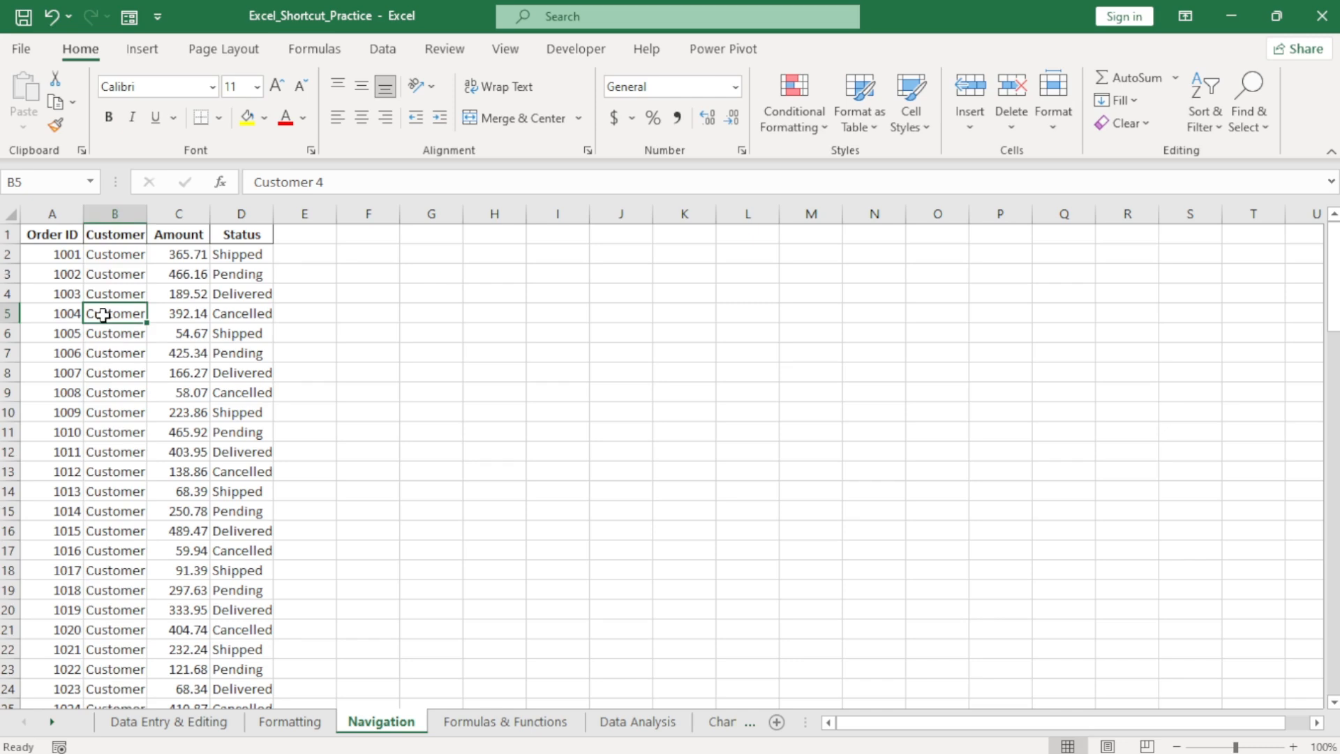
# Insert a blank row above row 5 of the order list, then delete that row
pyautogui.hotkey('shift', 'space')
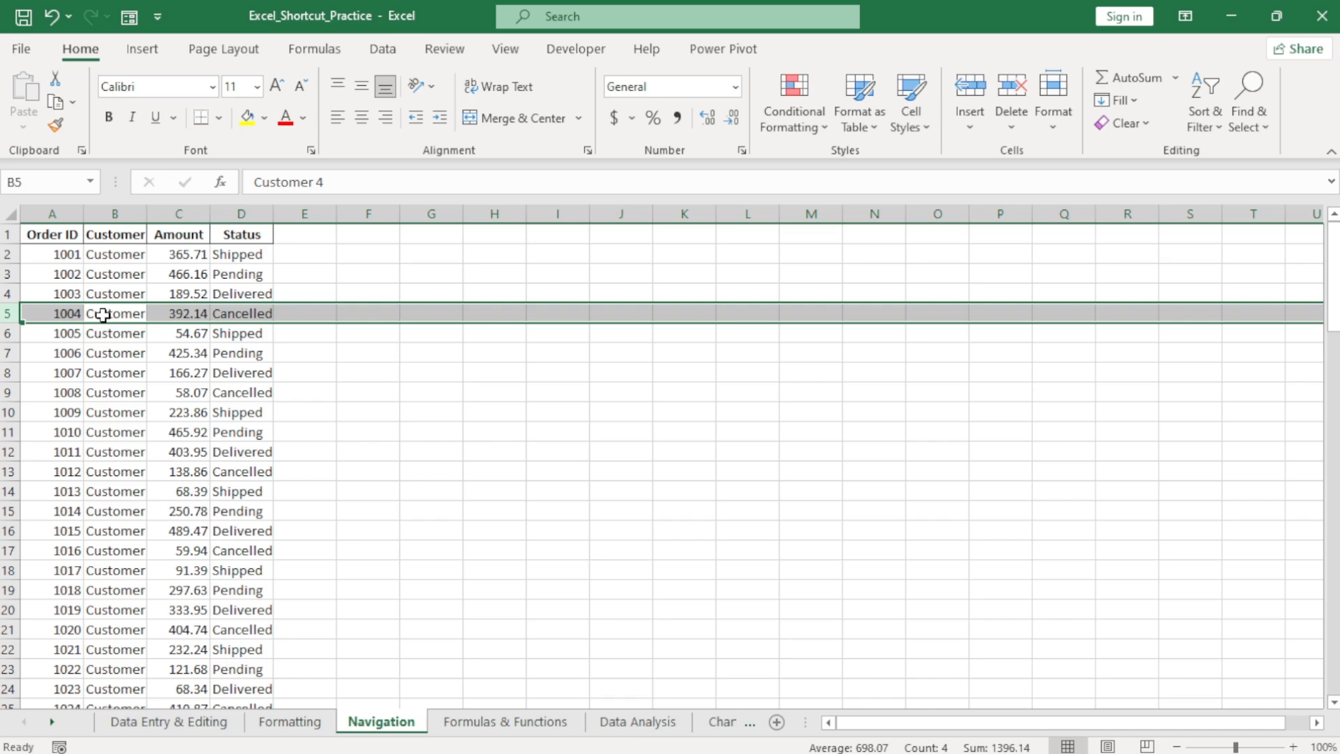
pyautogui.hotkey('ctrl', 'shift', '+')
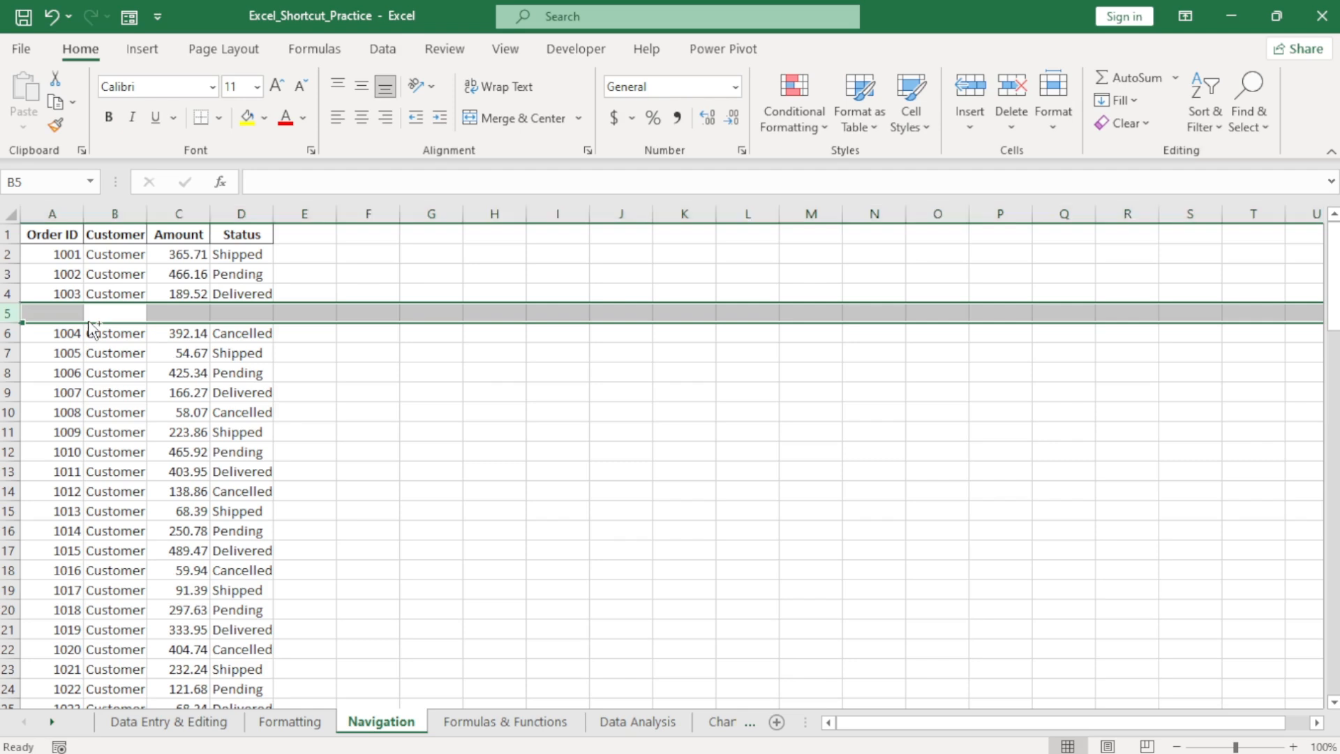
pyautogui.hotkey('ctrl', '-')
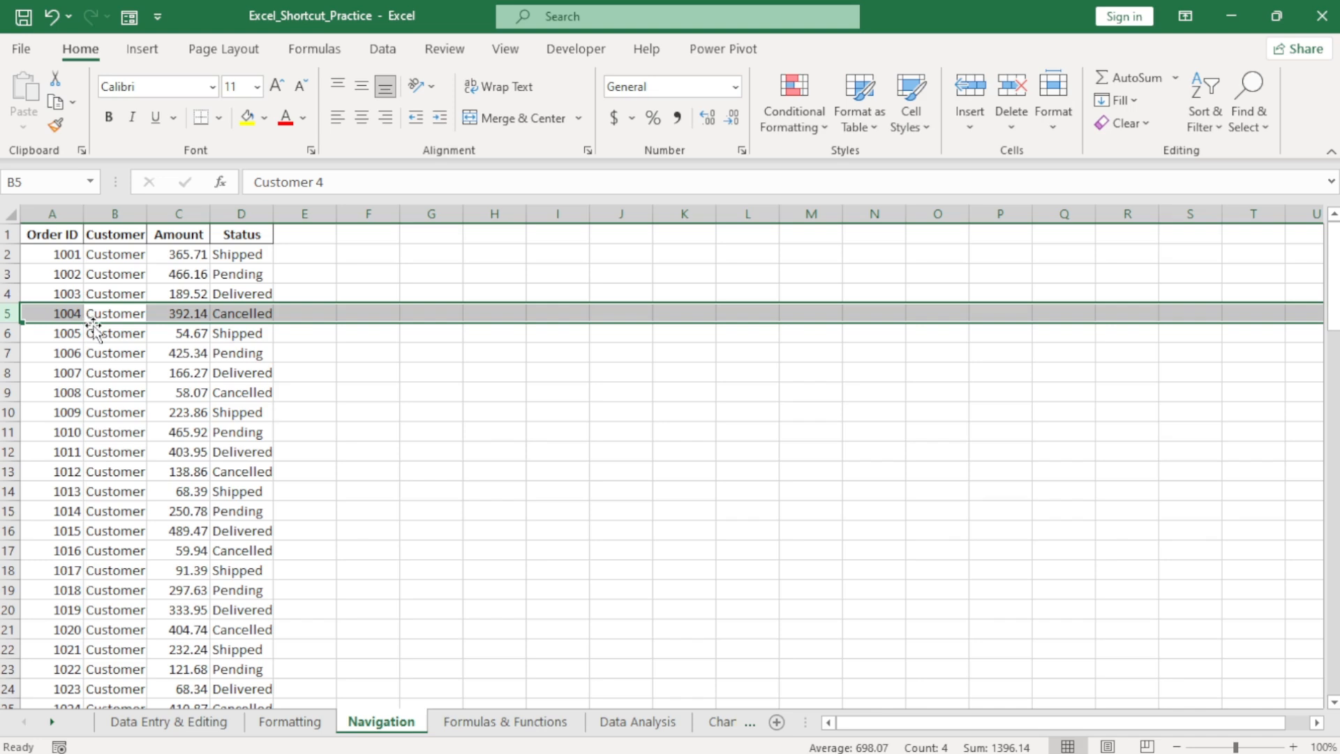
# Change the status in D7 to "cancelled"
pyautogui.click(166, 364)
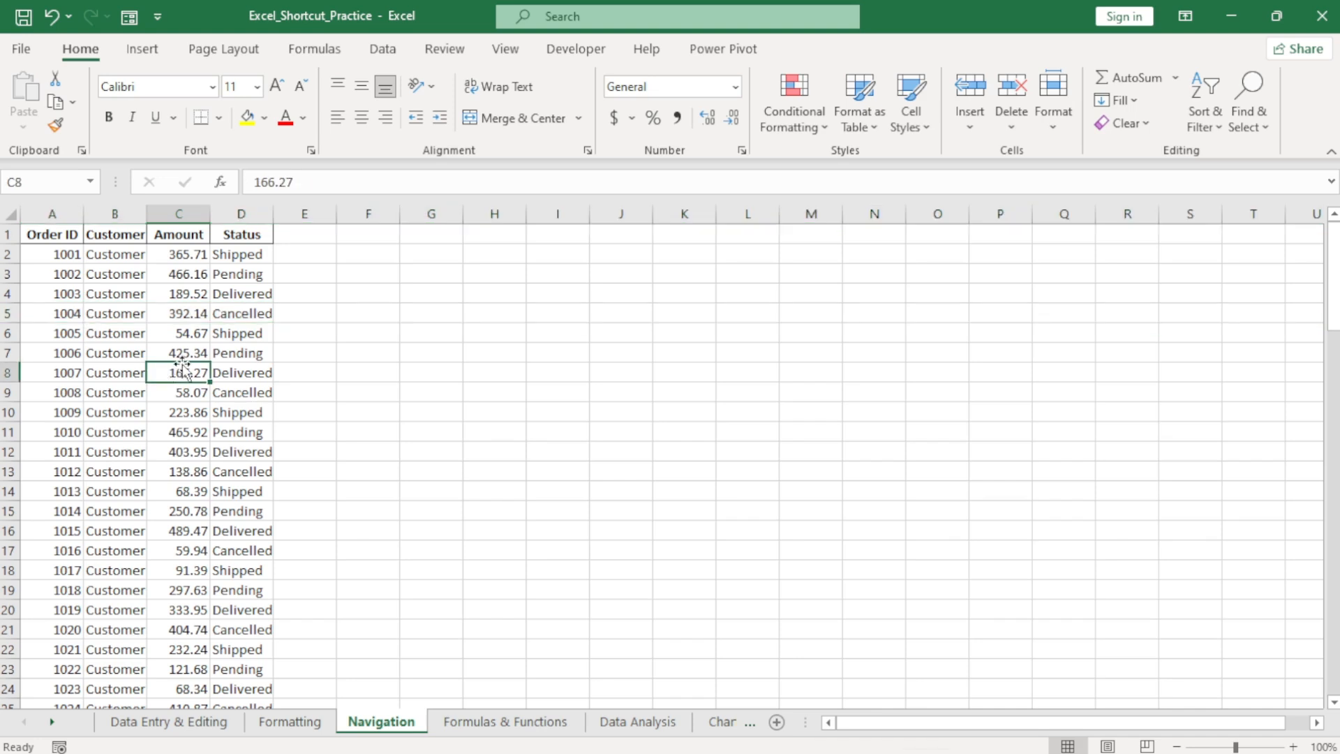
pyautogui.click(217, 347)
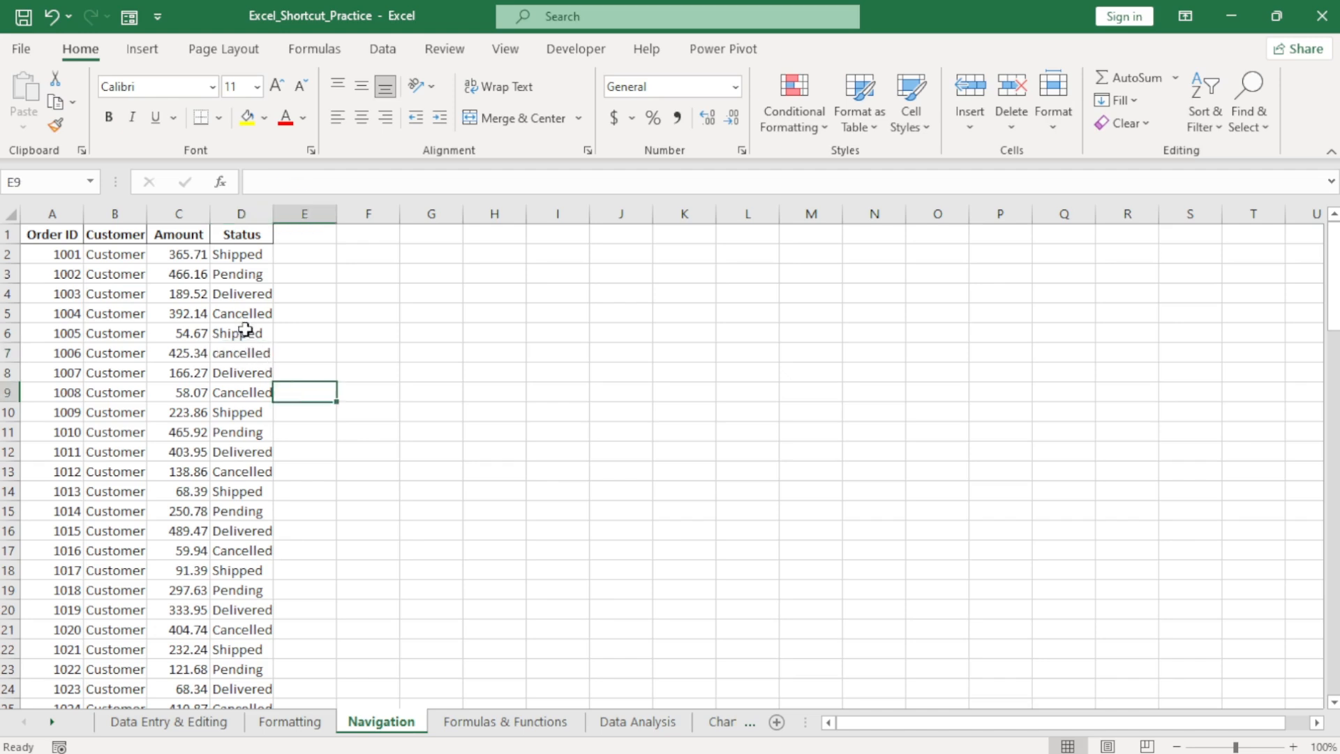
# Replace all occurrences of "pending" with "delivered" on the Navigation sheet and close Find and Replace
pyautogui.click(245, 330)
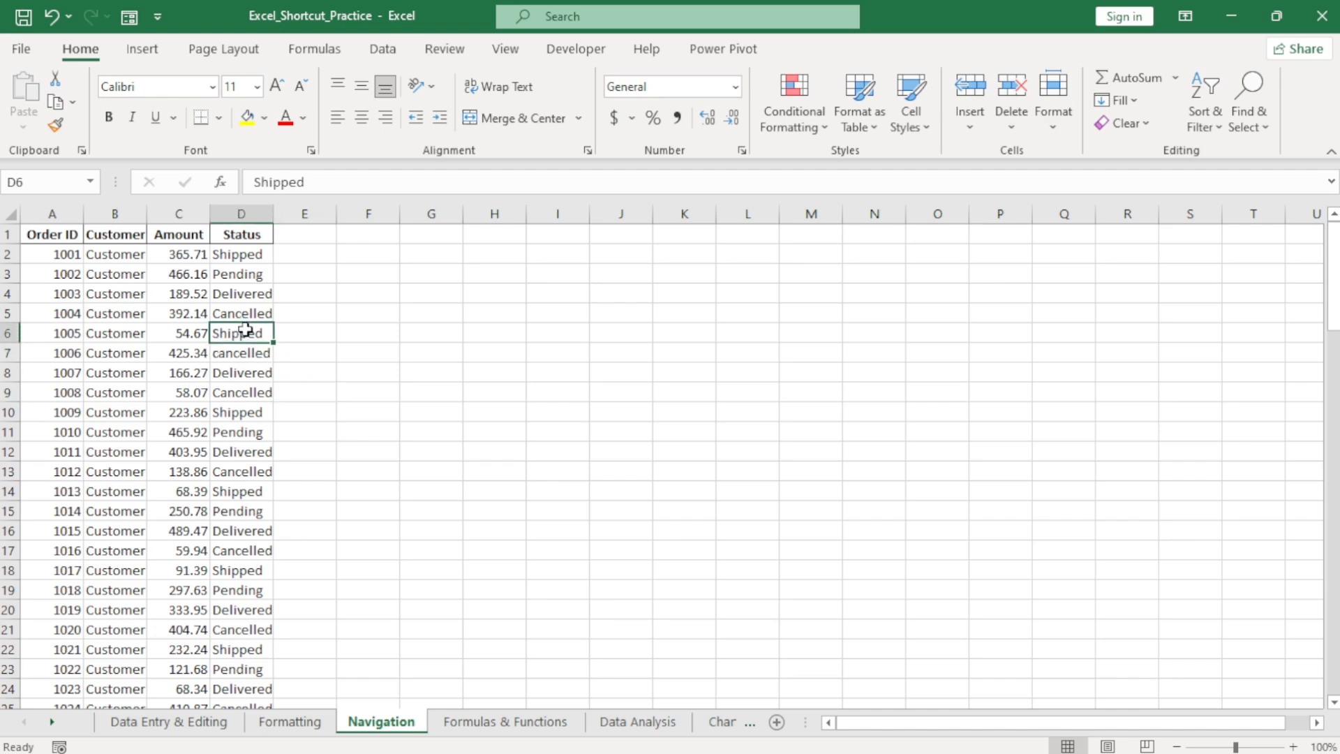
pyautogui.hotkey('ctrl', 'h')
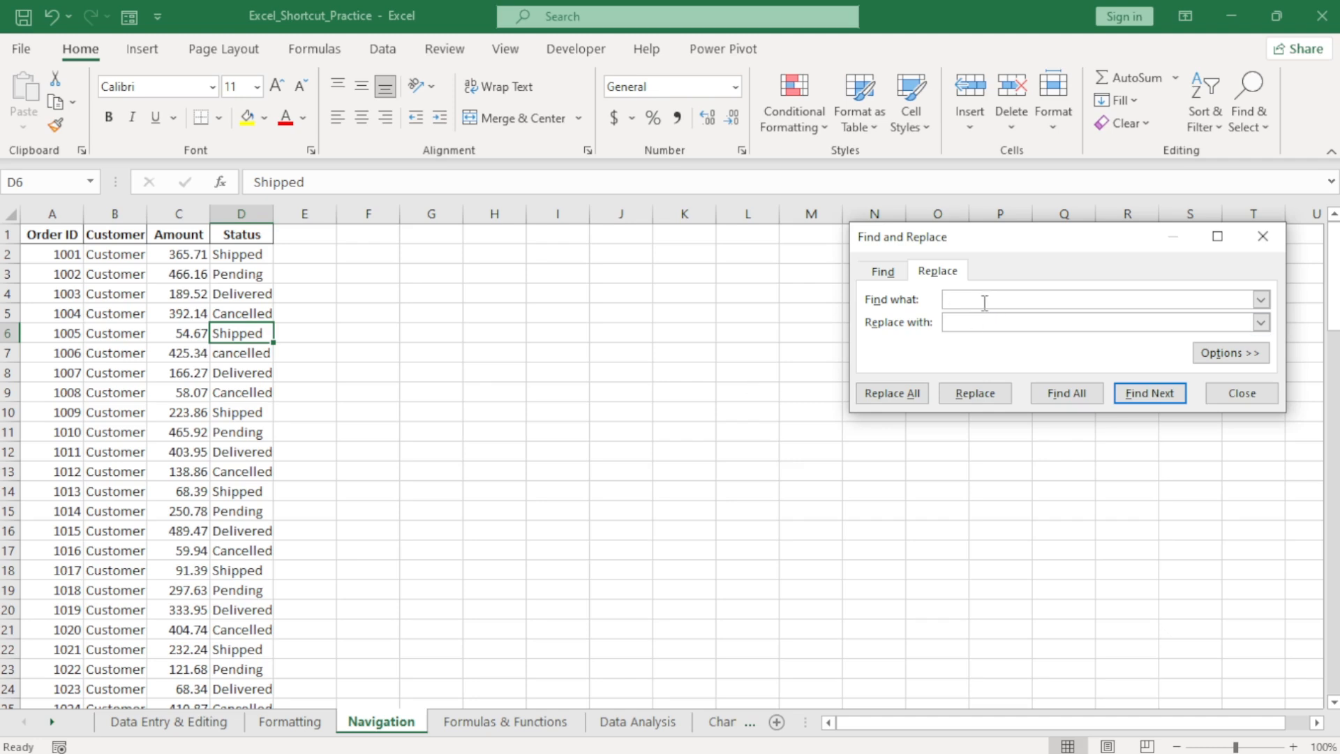
pyautogui.write('pending')
pyautogui.click(981, 322)
pyautogui.write('delivered')
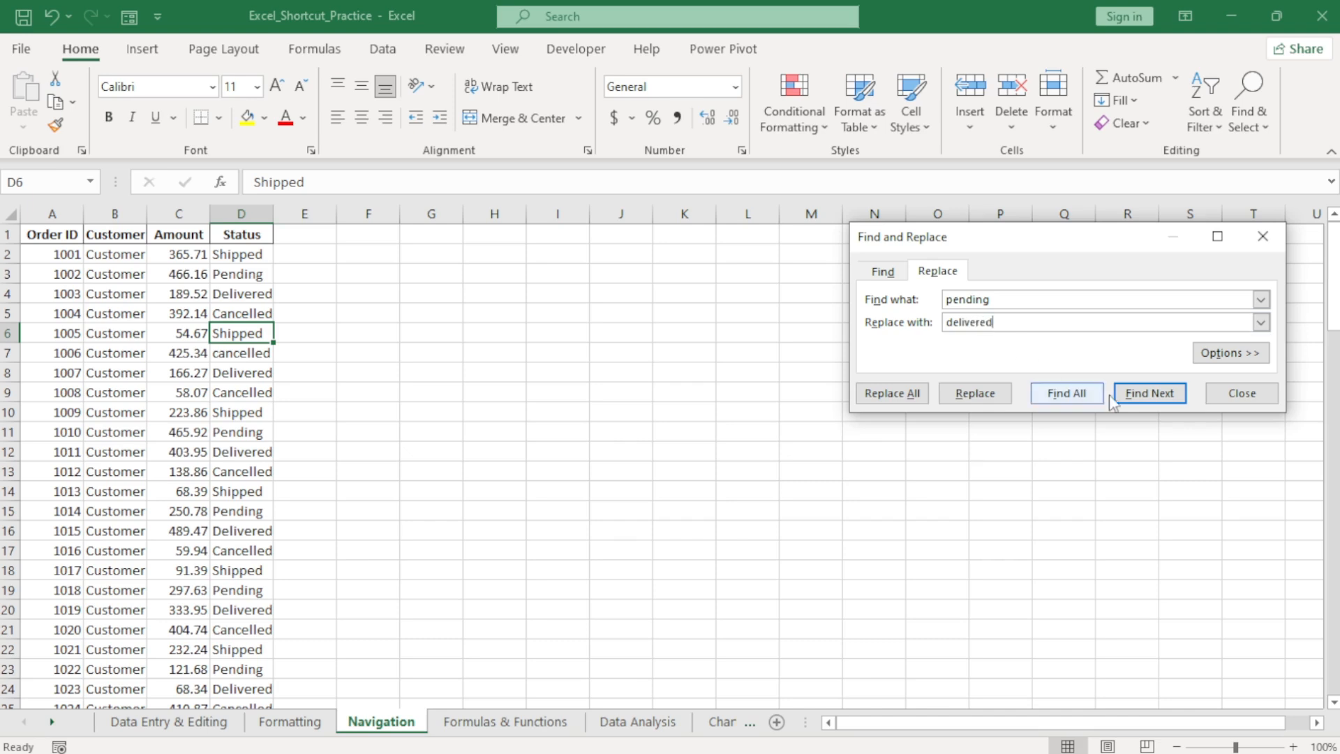
pyautogui.click(892, 393)
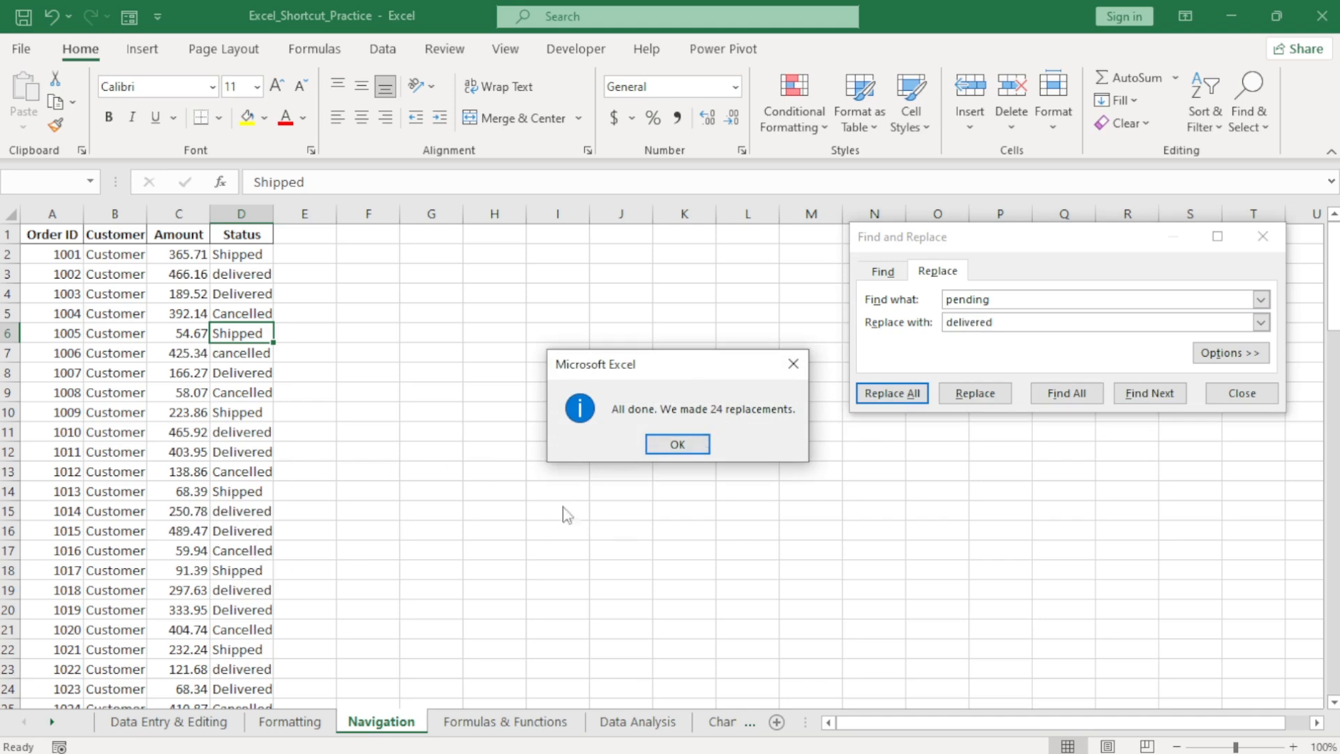
pyautogui.click(678, 447)
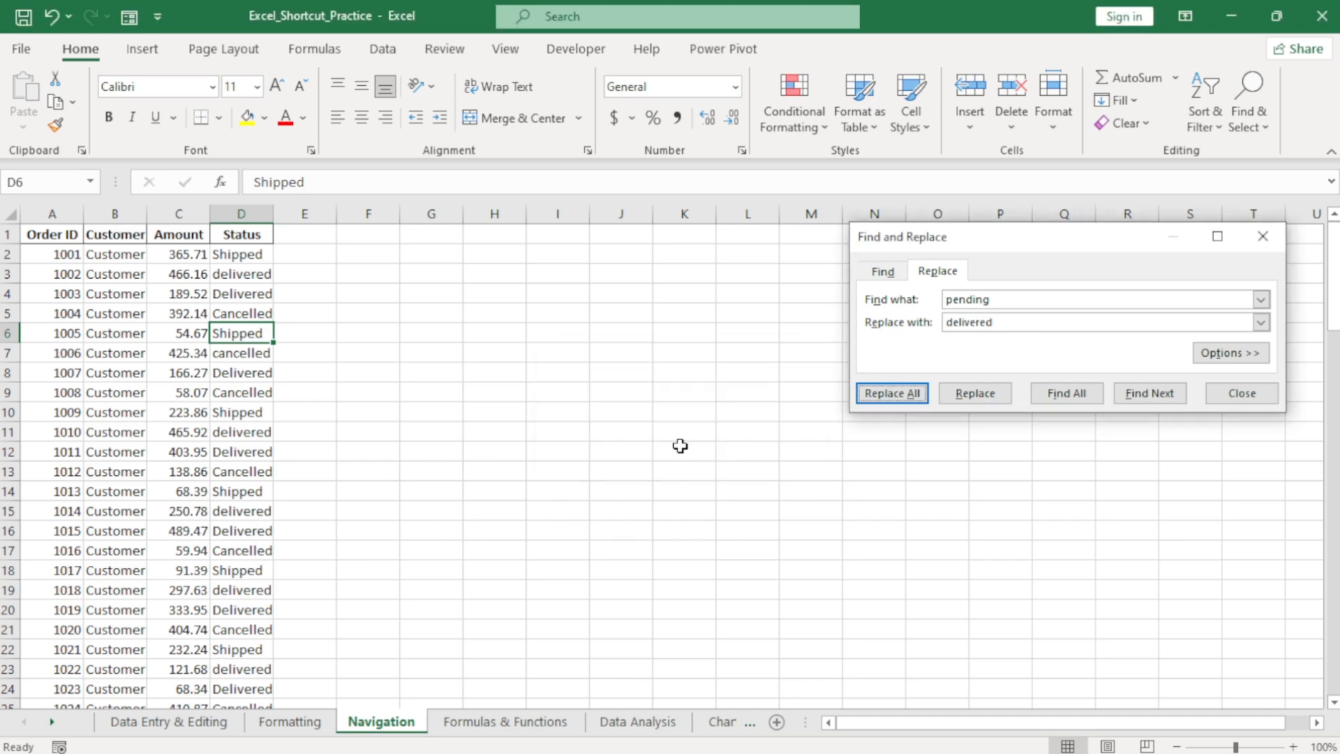
pyautogui.click(1245, 403)
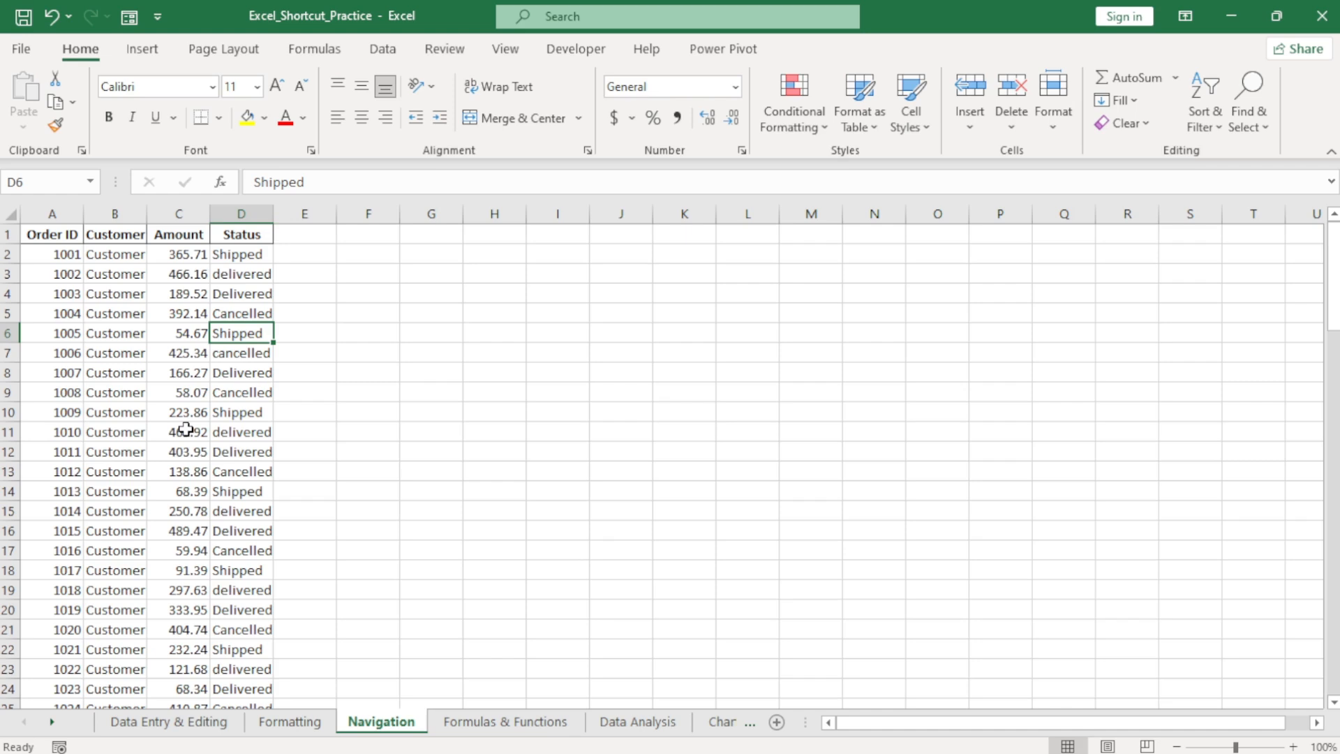
# Select all the Amount values from C2 down to the last filled row, C101
pyautogui.click(176, 253)
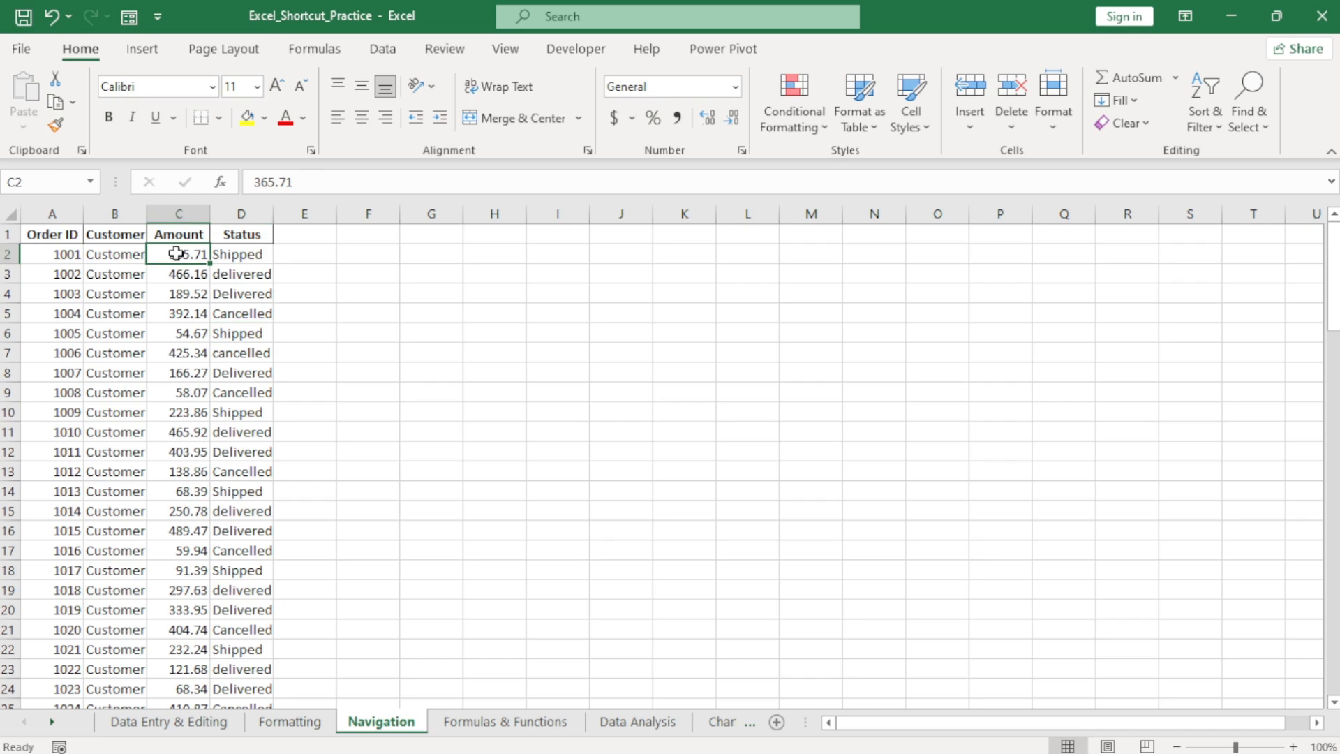
pyautogui.moveTo(176, 254); pyautogui.dragTo(166, 594)
pyautogui.click(181, 255)
pyautogui.hotkey('ctrl', 'shift', 'Down')
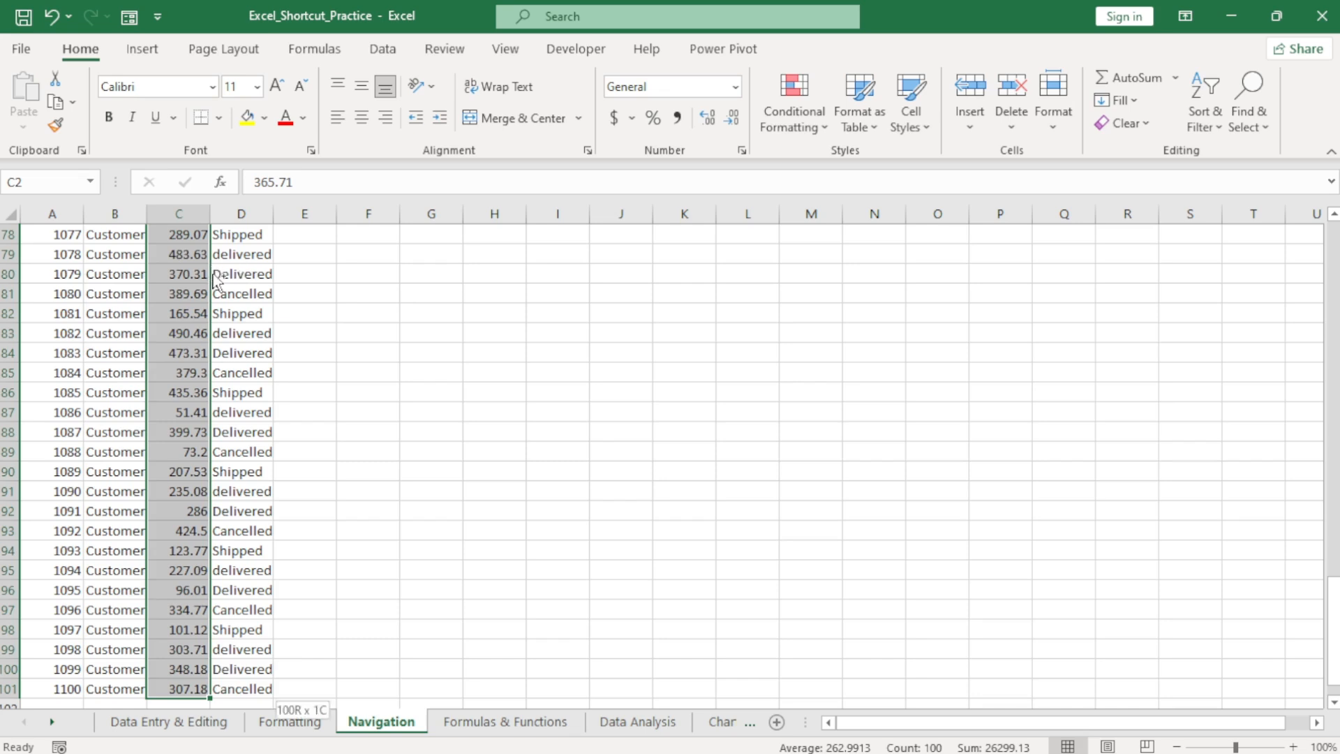
# Extend the Amount selection to include the Status column, extend it instead across to column A, and deselect the range by selecting C83
pyautogui.hotkey('shift', 'Right')
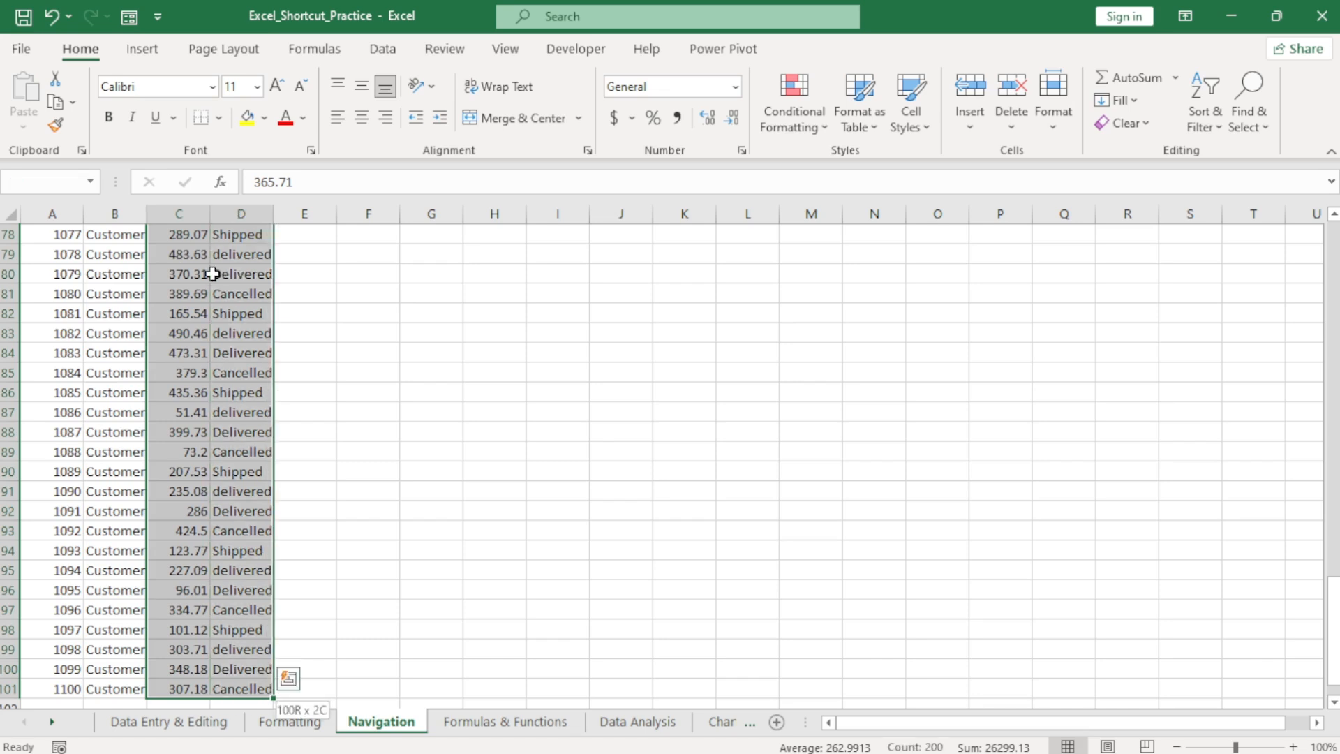
pyautogui.hotkey('ctrl', 'shift', 'Left')
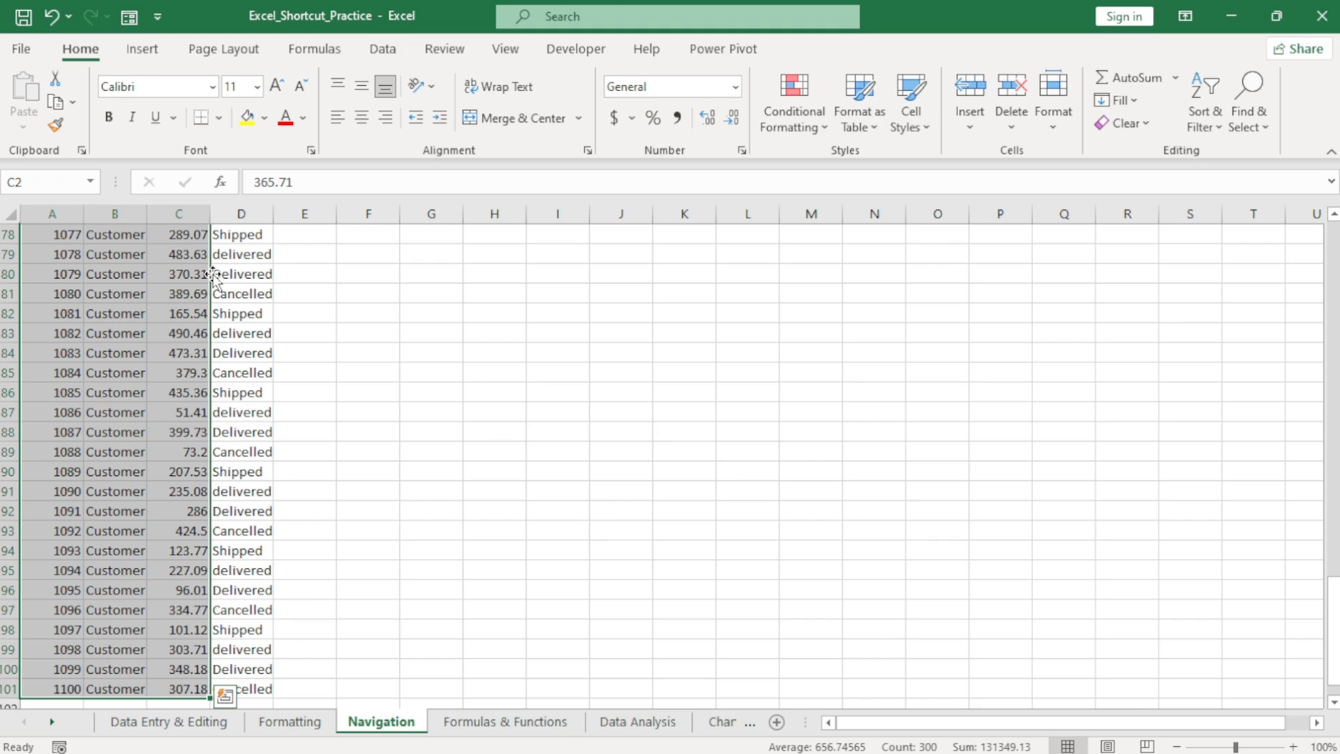
pyautogui.click(181, 332)
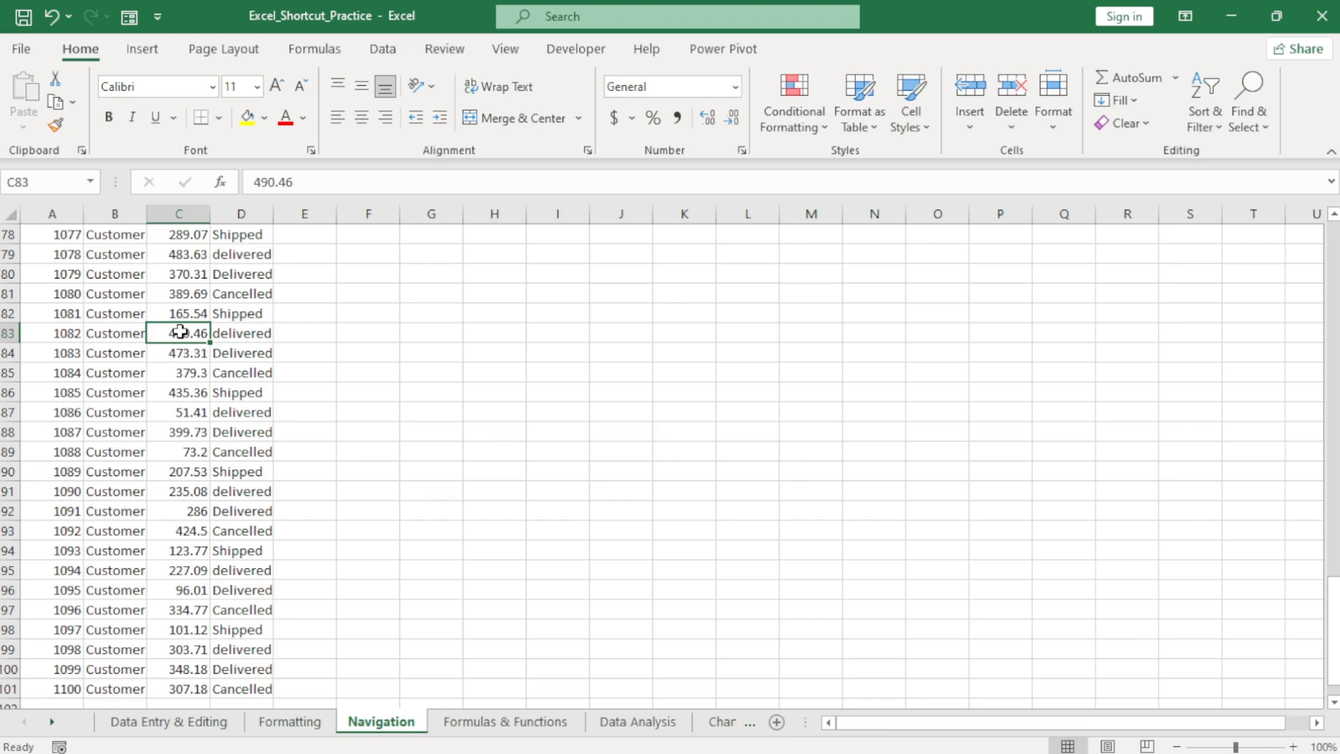
# Add the statuses "delivered" in D102 and "Cancelled" in D103 below the last order using AutoComplete suggestions
pyautogui.moveTo(1334, 651); pyautogui.dragTo(1334, 662)
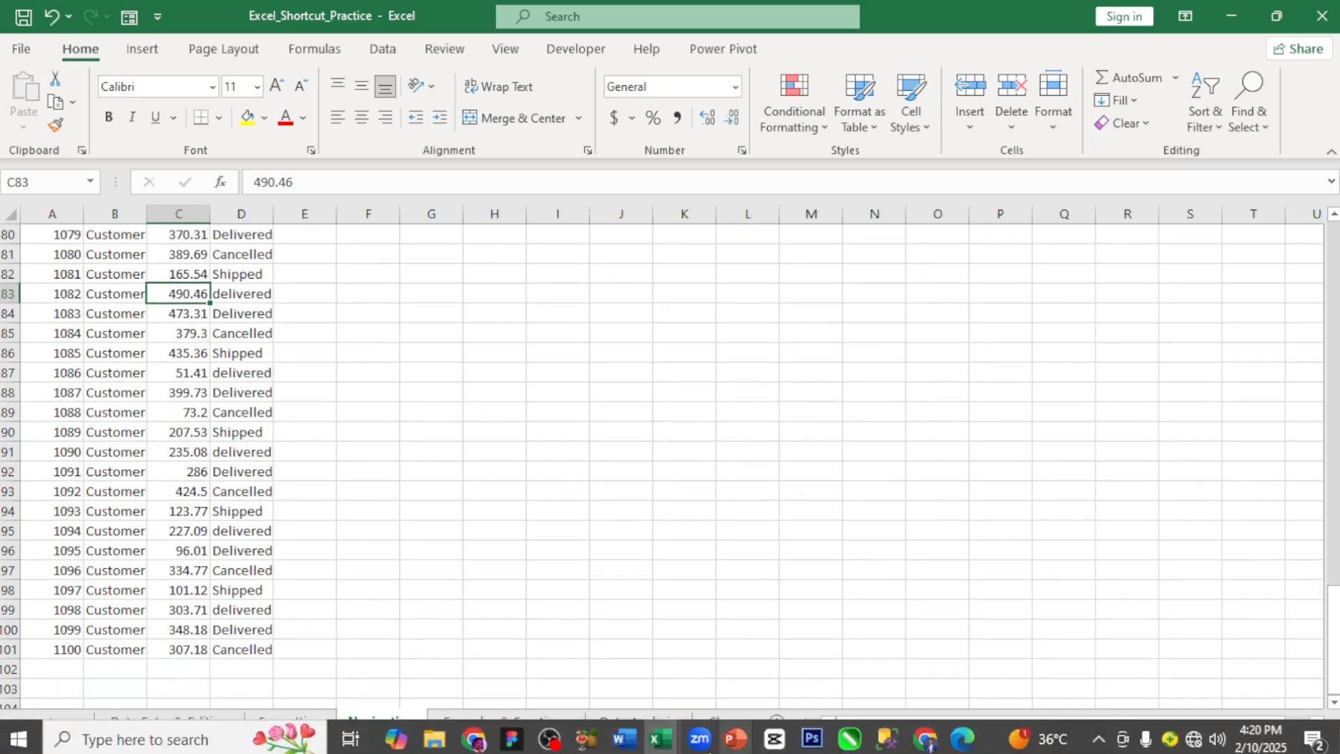
pyautogui.click(224, 672)
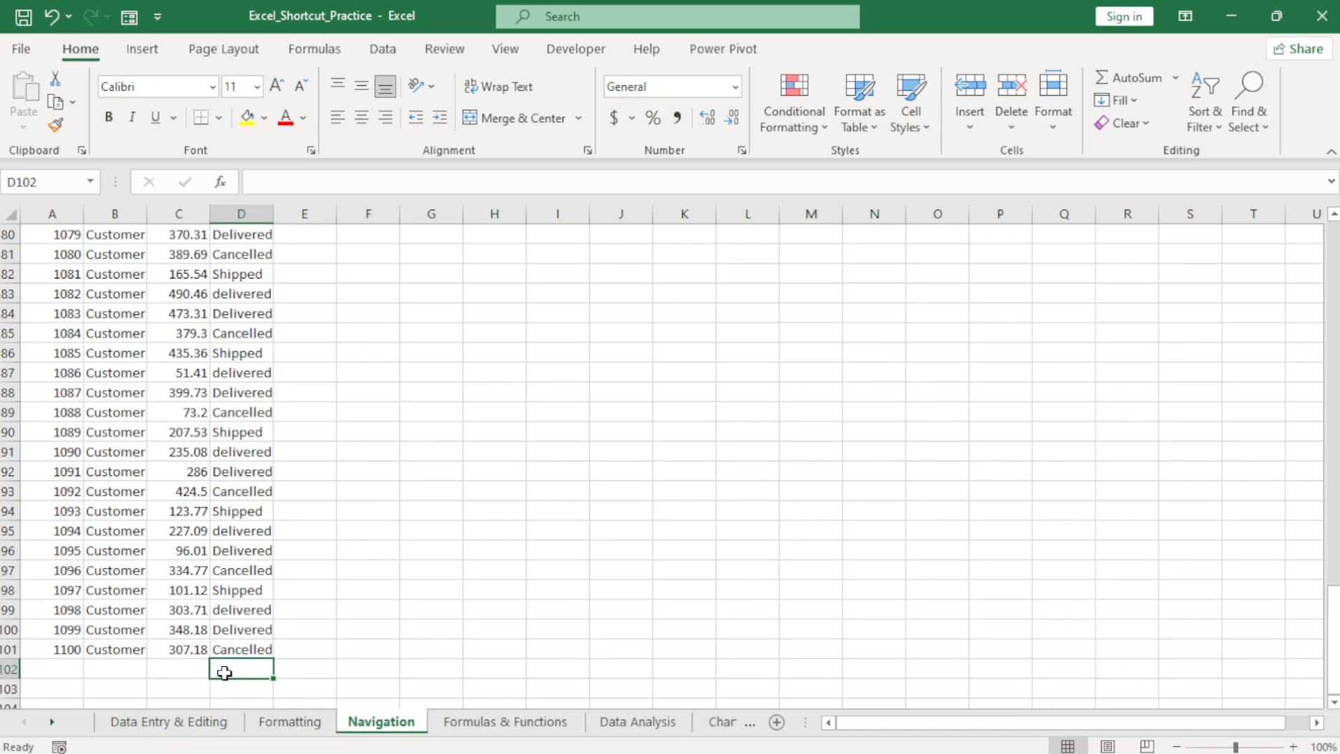
pyautogui.write('de')
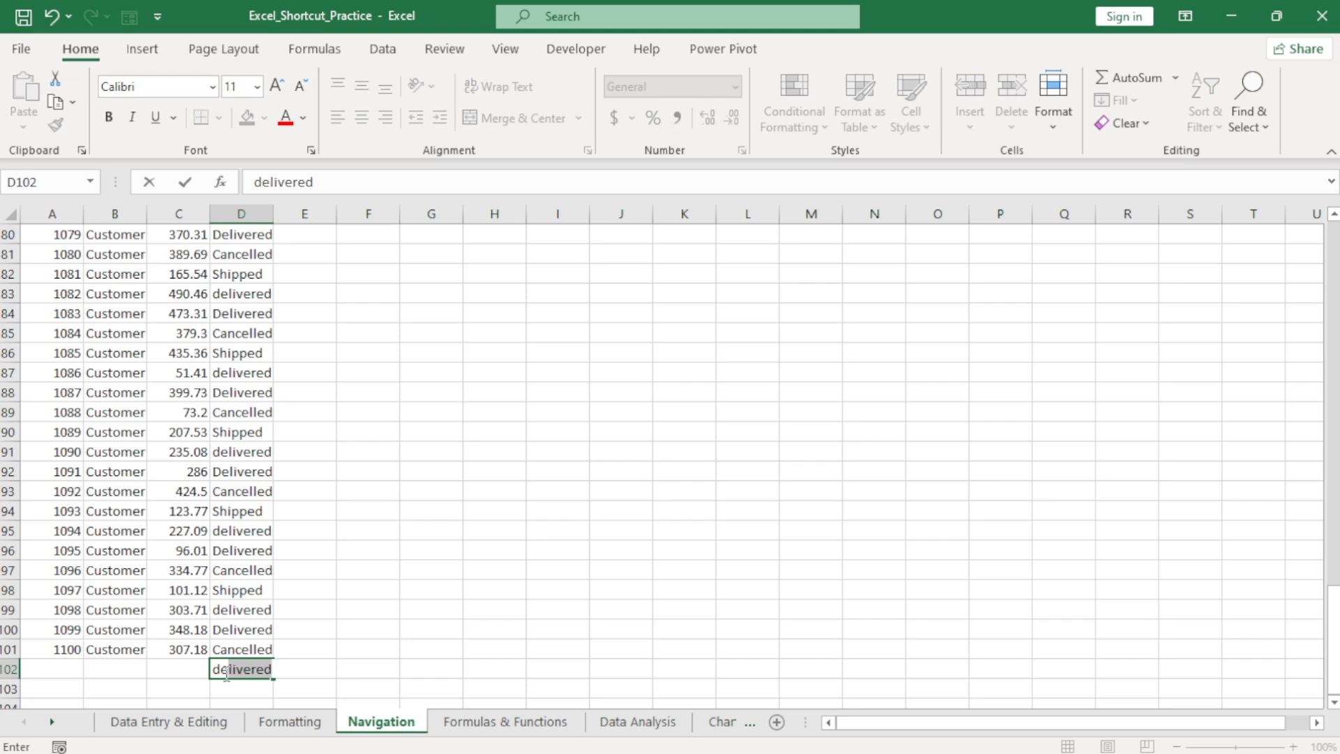
pyautogui.press('Return')
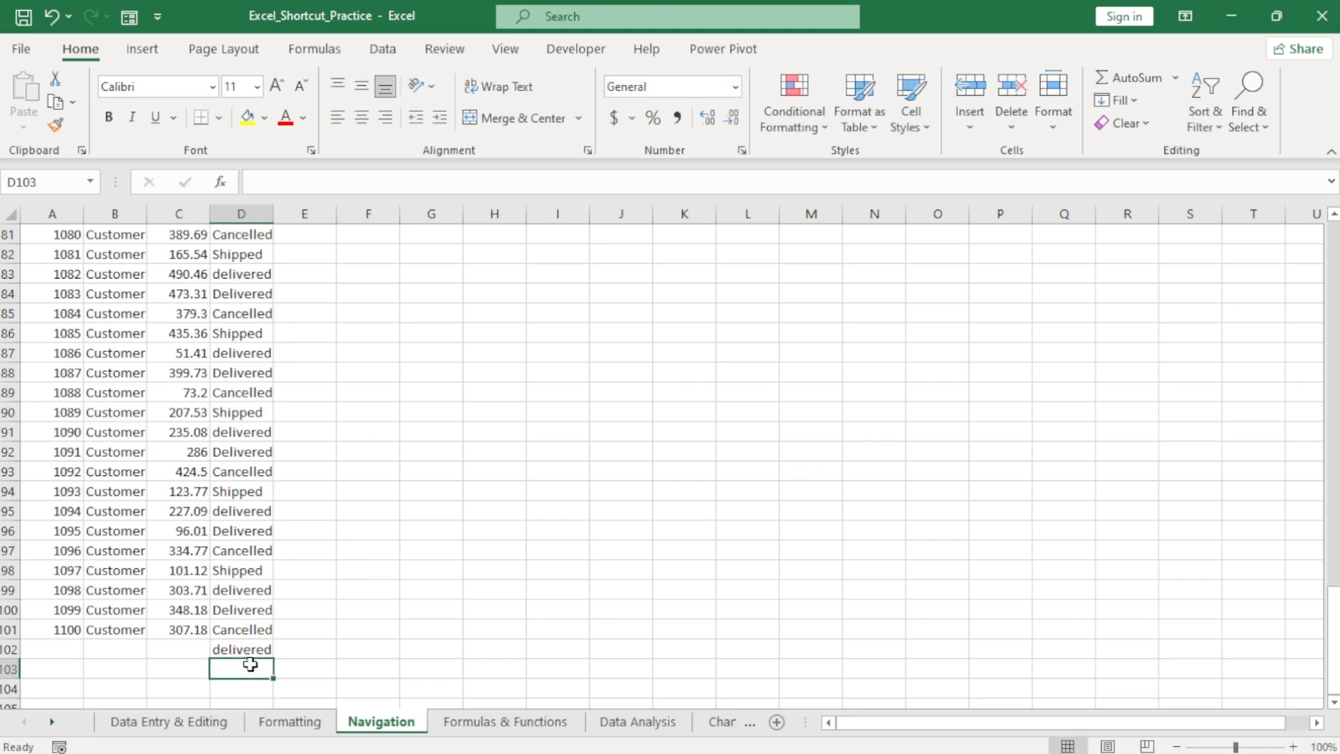
pyautogui.write('cancelled')
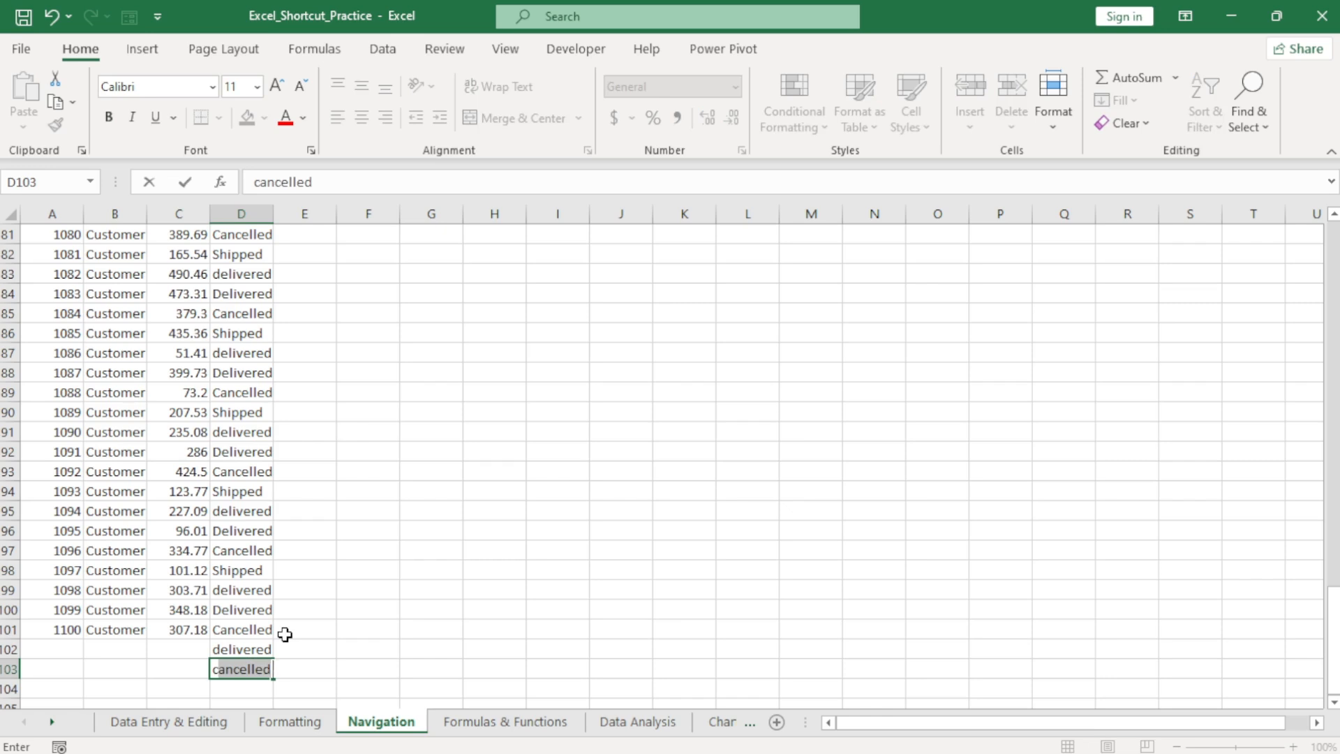
pyautogui.press('Return')
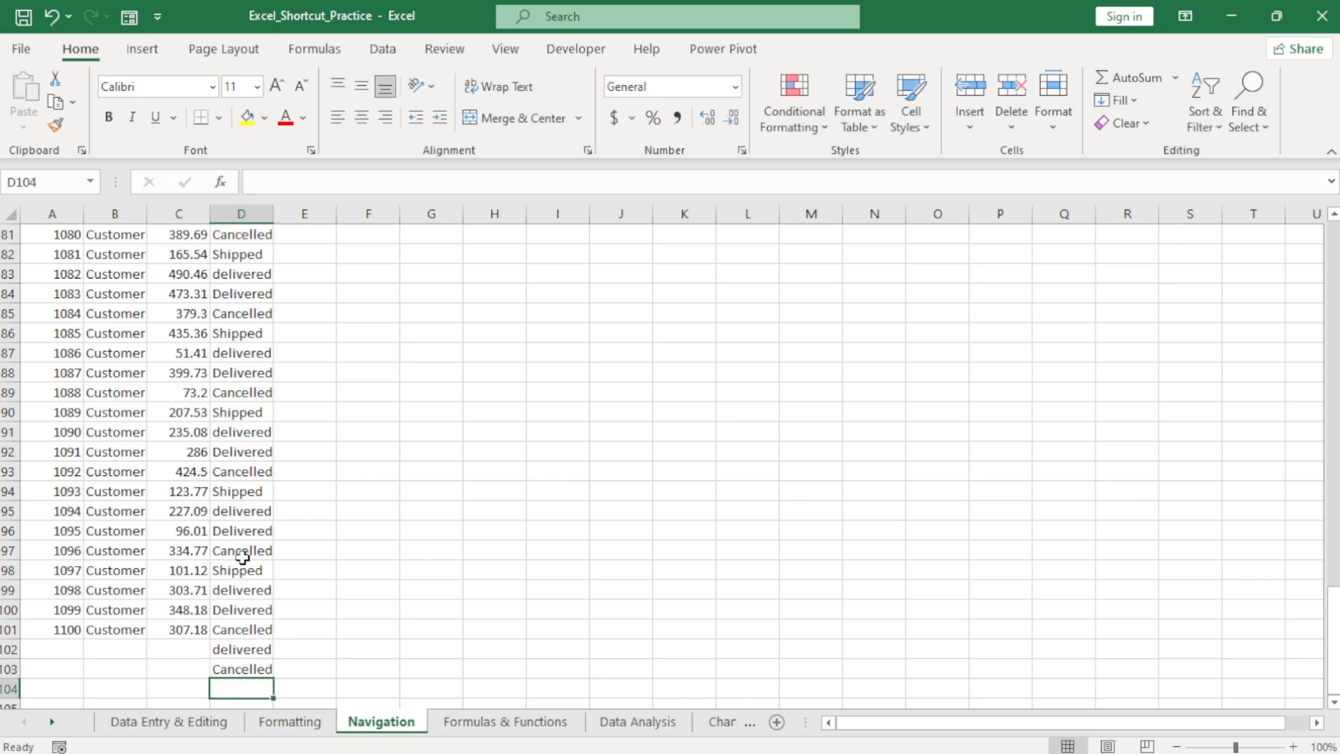